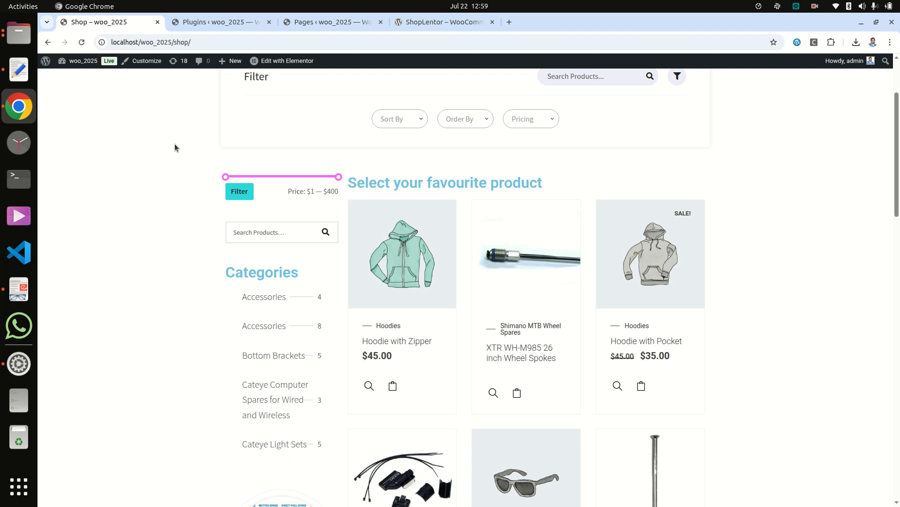
- Open the page for adding plugins and copy the full ShopLentor plugin title from its WordPress.org listing
{"action": "left_click", "coordinate": [201, 23]}
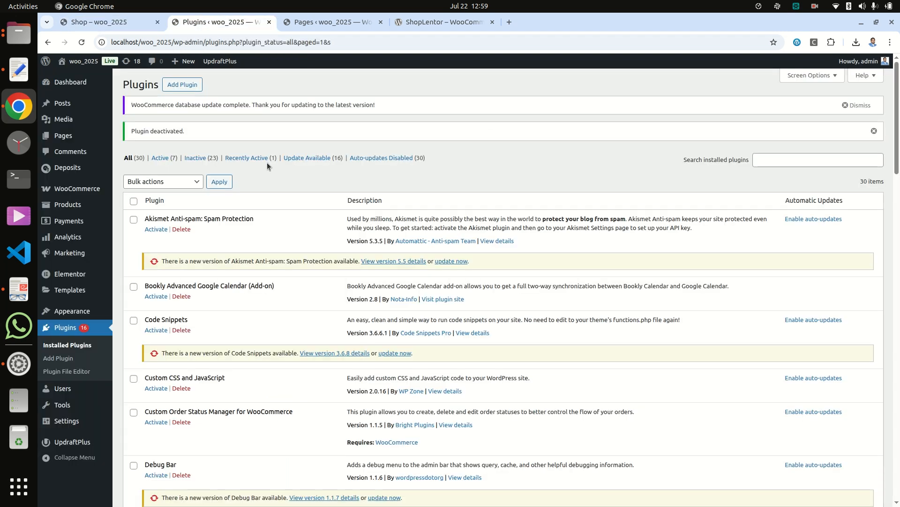
{"action": "left_click", "coordinate": [185, 88]}
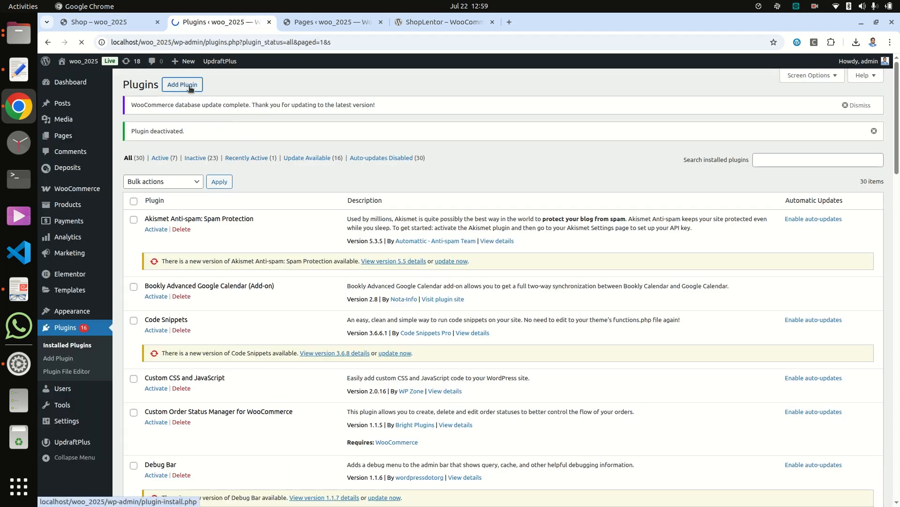
{"action": "left_click", "coordinate": [425, 23]}
{"action": "scroll", "coordinate": [373, 213], "scroll_direction": "down", "scroll_amount": 3}
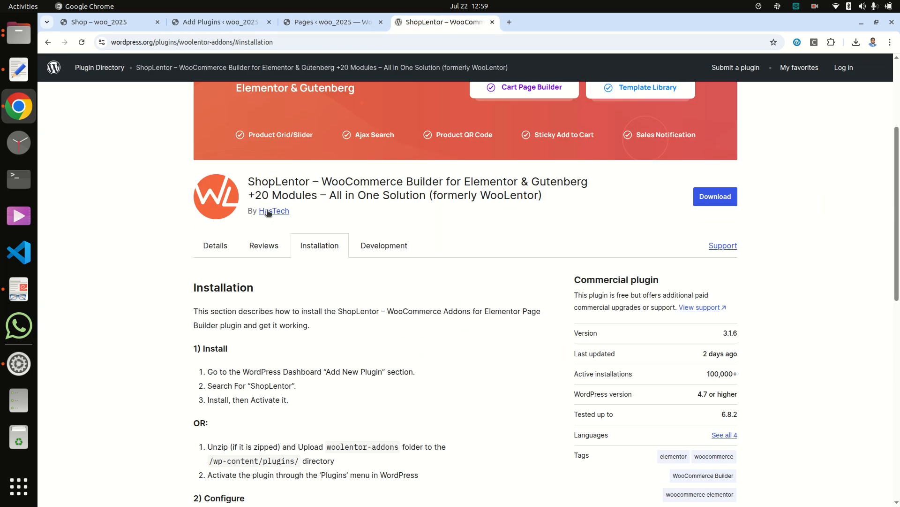
{"action": "left_click_drag", "start_coordinate": [243, 181], "coordinate": [590, 201]}
{"action": "right_click", "coordinate": [451, 192]}
{"action": "left_click", "coordinate": [471, 206]}
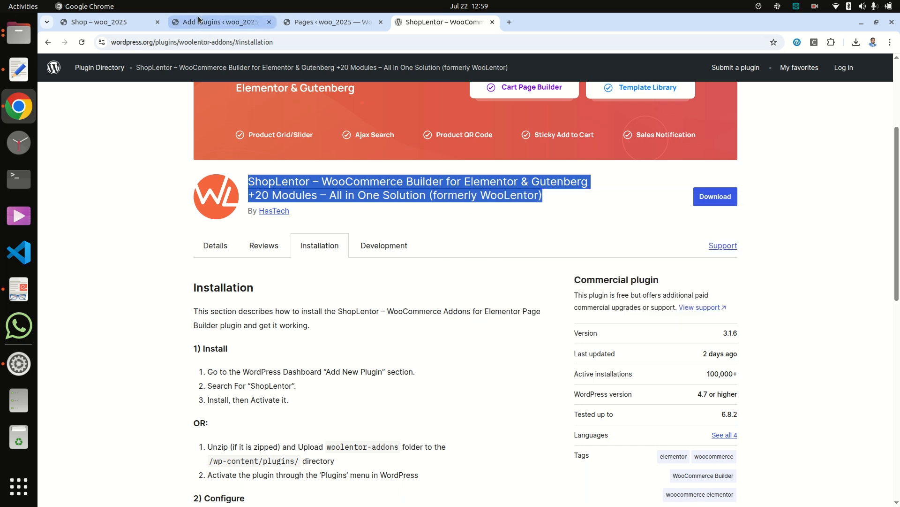
- Search the available plugins for the copied ShopLentor title and activate the plugin
{"action": "left_click", "coordinate": [256, 22]}
{"action": "left_click", "coordinate": [765, 110]}
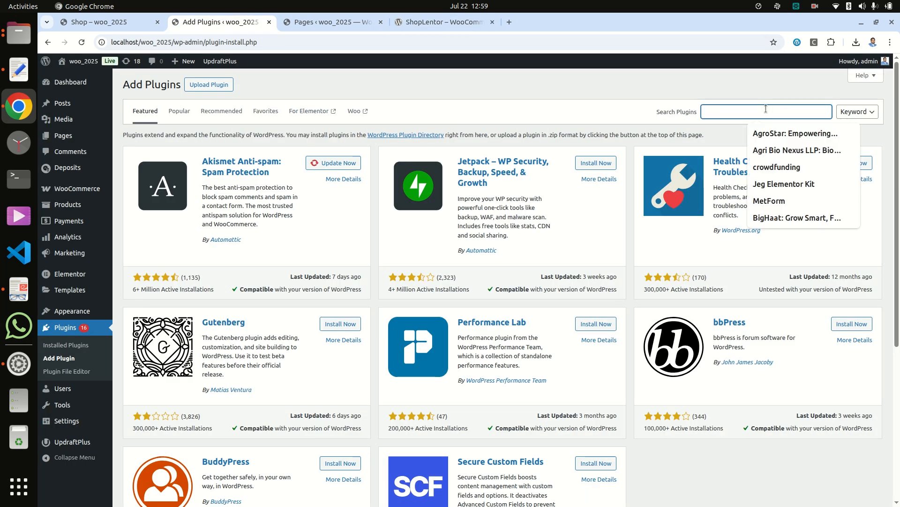
{"action": "key", "text": "ctrl+v"}
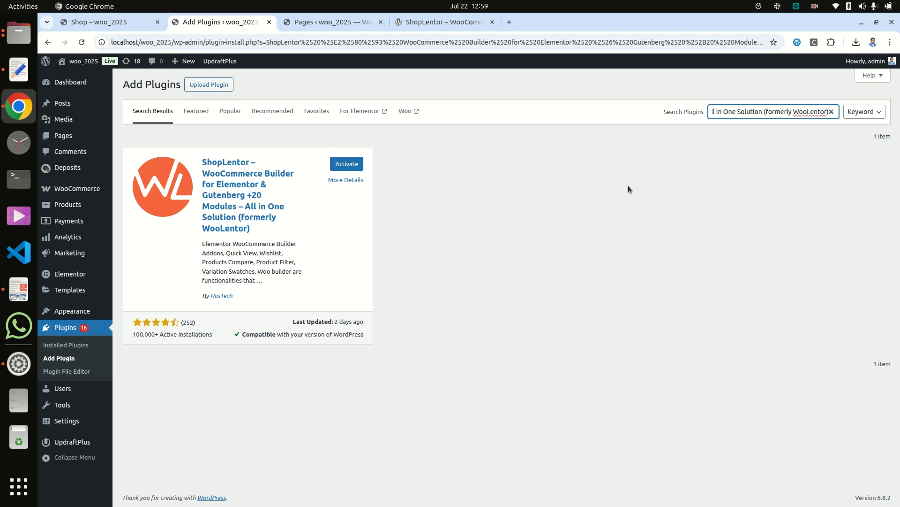
{"action": "left_click", "coordinate": [347, 164]}
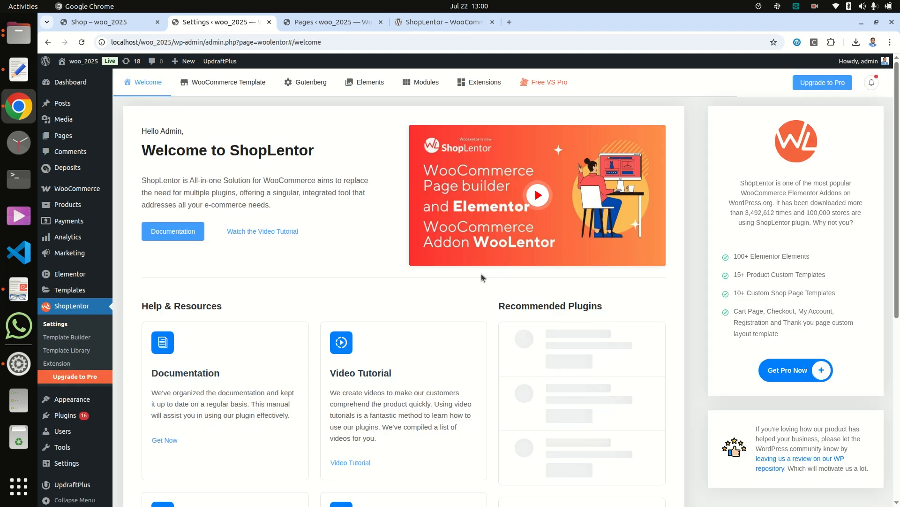
- Look through the ShopLentor welcome page and its WooCommerce Template settings
{"action": "scroll", "coordinate": [398, 332], "scroll_direction": "down", "scroll_amount": 3}
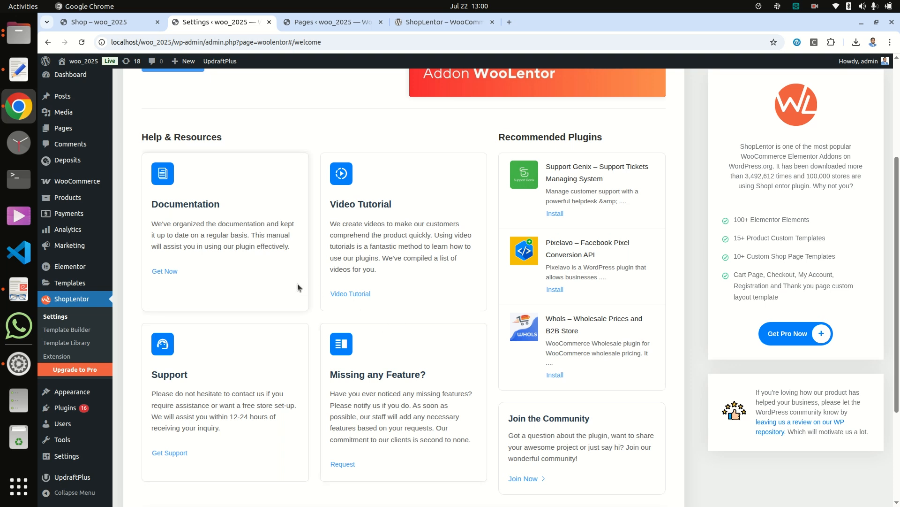
{"action": "scroll", "coordinate": [297, 284], "scroll_direction": "up", "scroll_amount": 3}
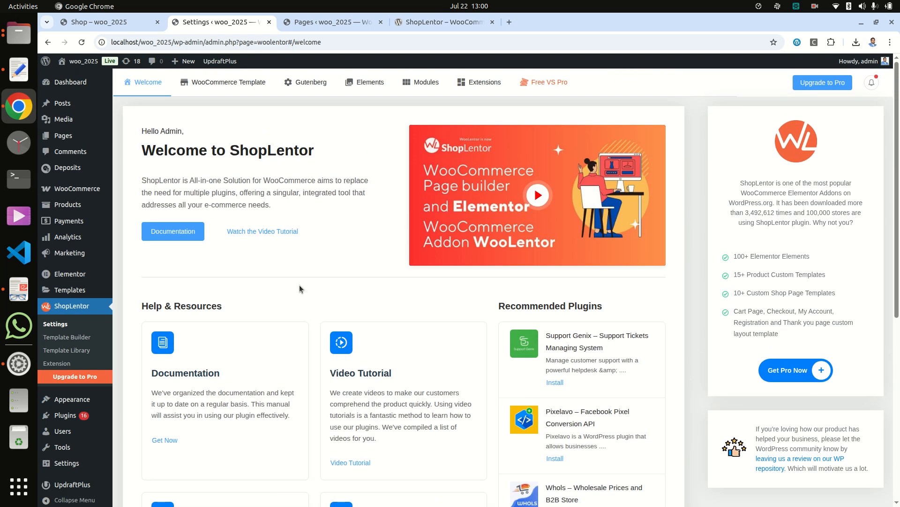
{"action": "left_click", "coordinate": [241, 90]}
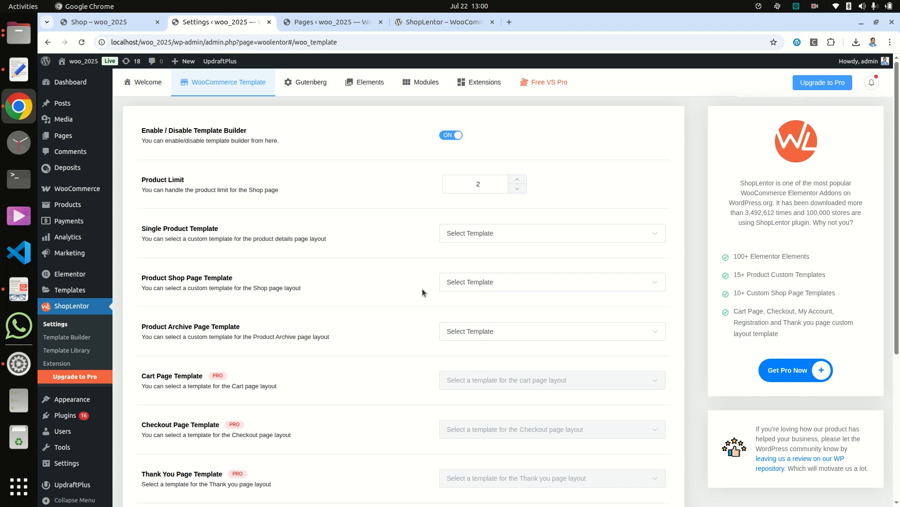
- Create a new page titled "Shop page" and open it for editing with Elementor
{"action": "mouse_move", "coordinate": [75, 136]}
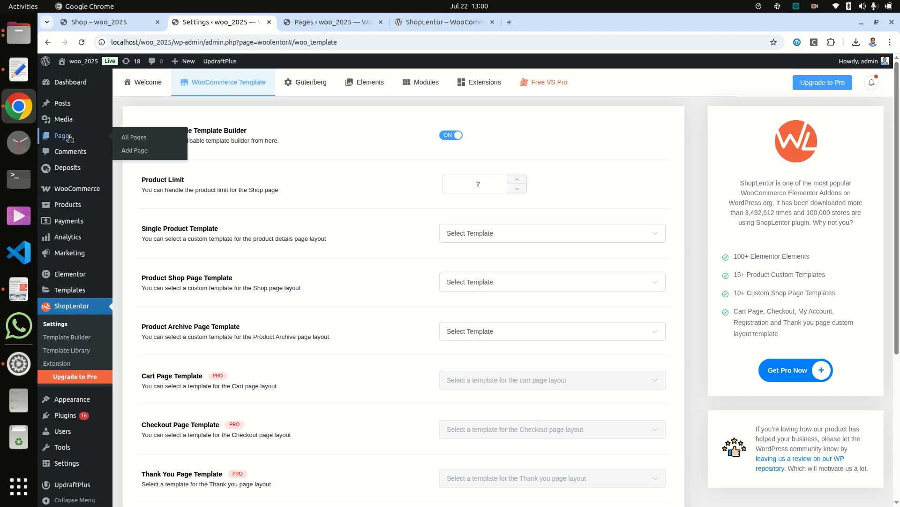
{"action": "left_click", "coordinate": [139, 156]}
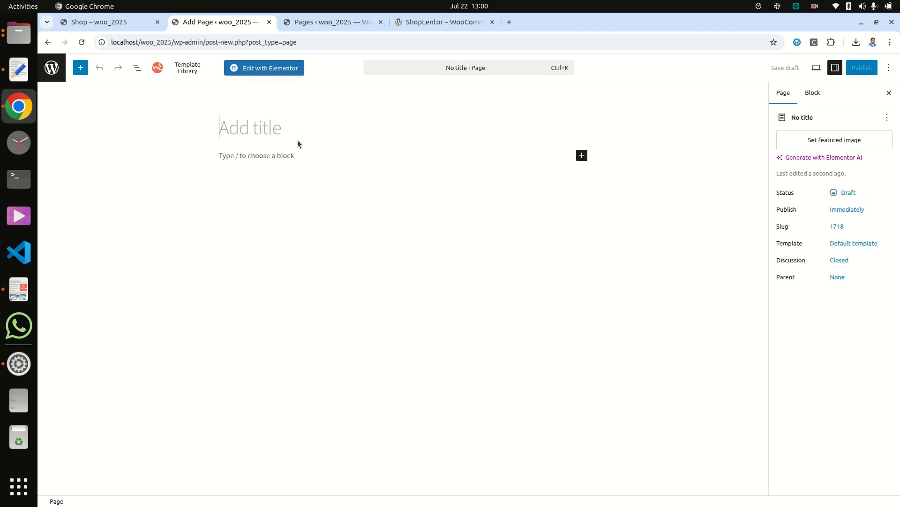
{"action": "type", "text": "Shop"}
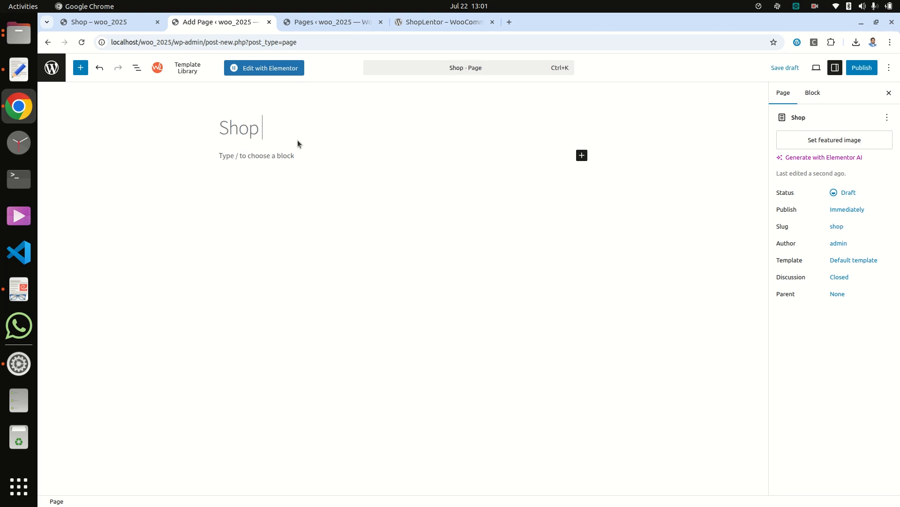
{"action": "type", "text": " page"}
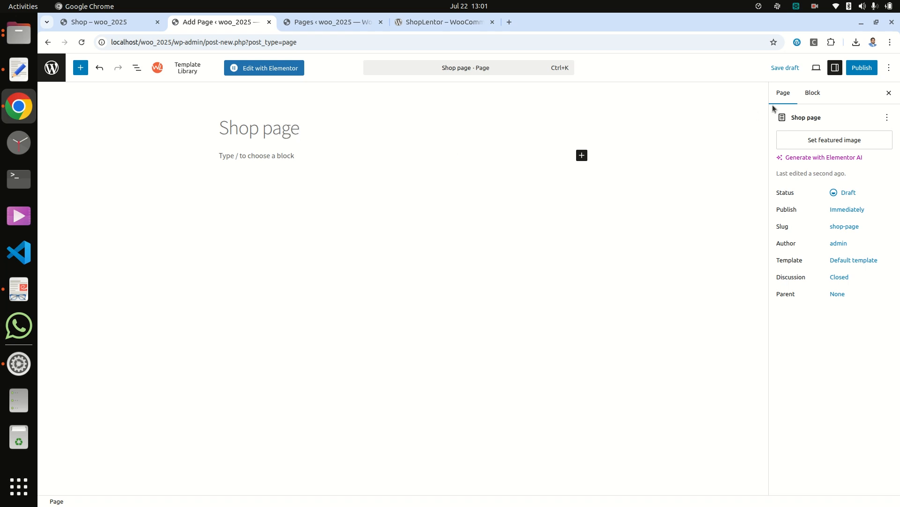
{"action": "left_click", "coordinate": [267, 70]}
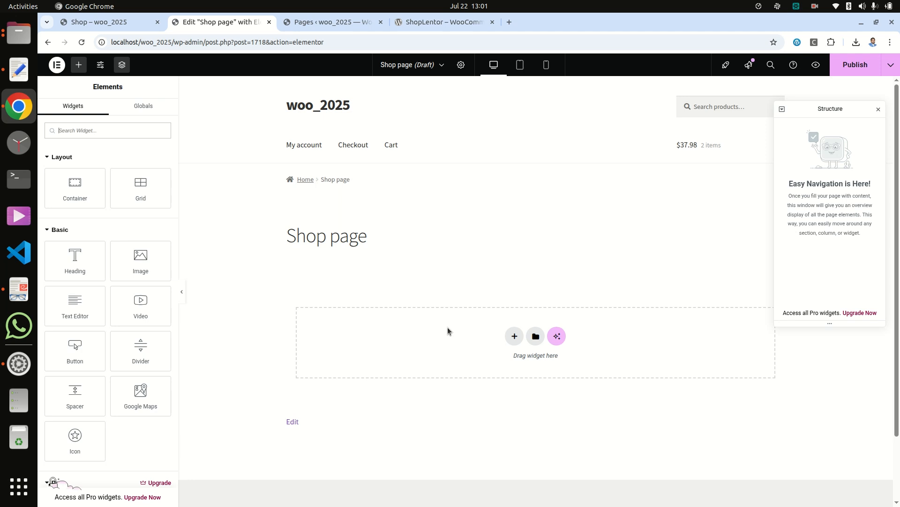
- Add a Flexbox container to the page and set its content width to Full Width
{"action": "scroll", "coordinate": [425, 272], "scroll_direction": "down", "scroll_amount": 2}
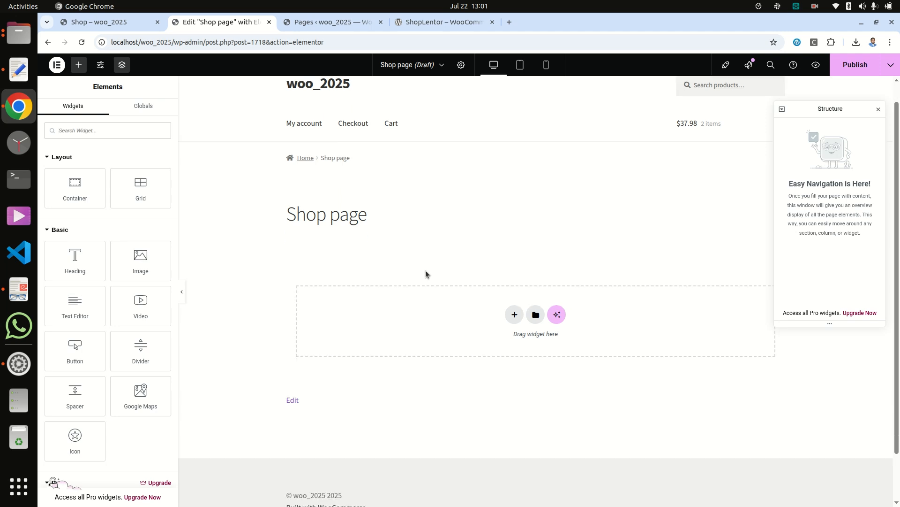
{"action": "left_click", "coordinate": [514, 260]}
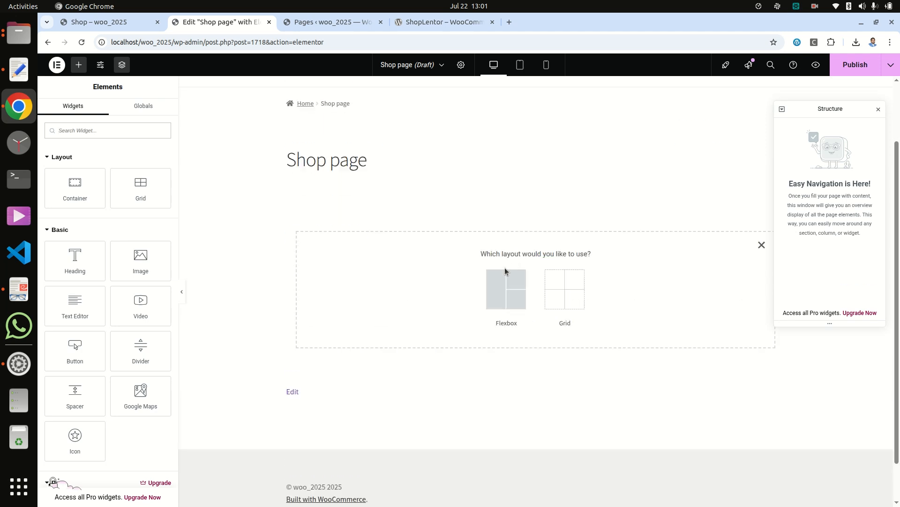
{"action": "left_click", "coordinate": [499, 298]}
{"action": "left_click", "coordinate": [463, 283]}
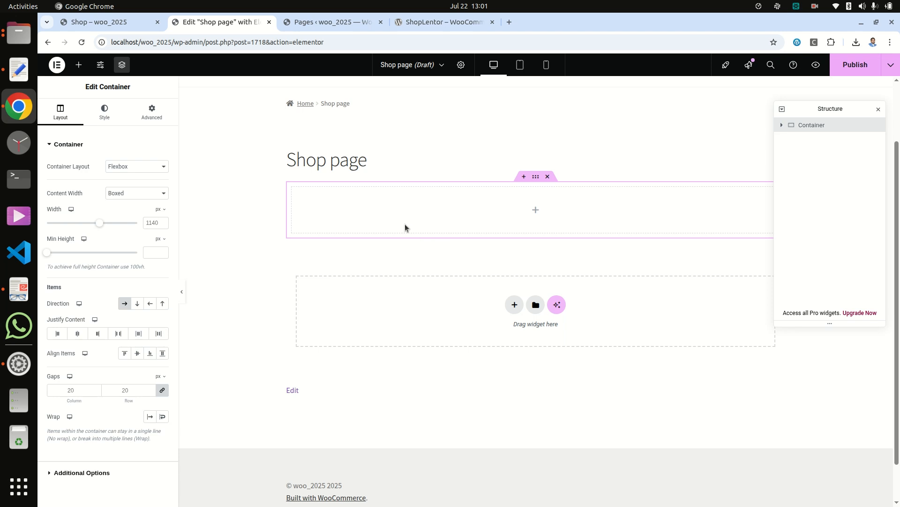
{"action": "right_click", "coordinate": [355, 210]}
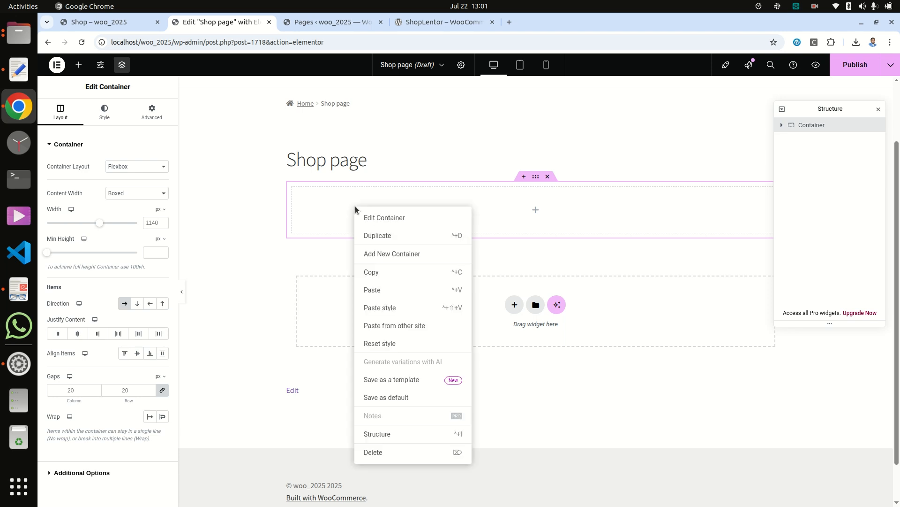
{"action": "left_click", "coordinate": [328, 210]}
{"action": "left_click", "coordinate": [121, 194]}
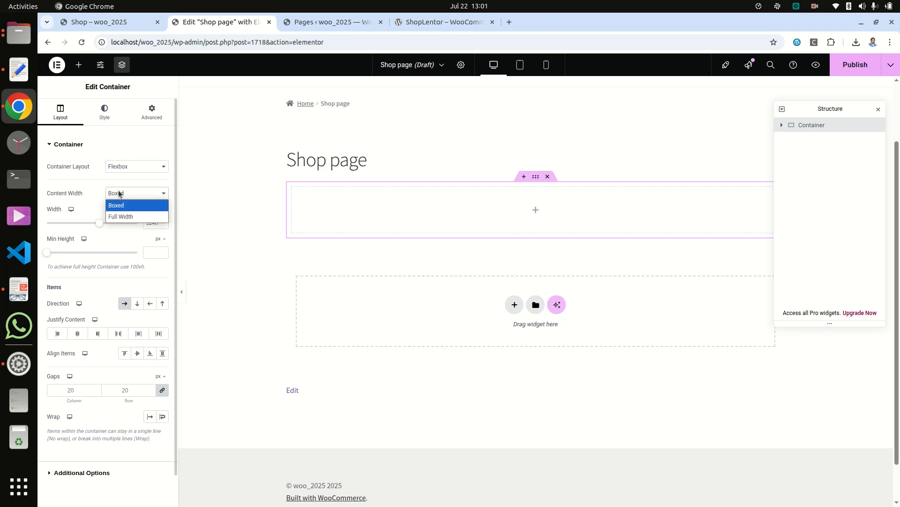
{"action": "left_click", "coordinate": [122, 212]}
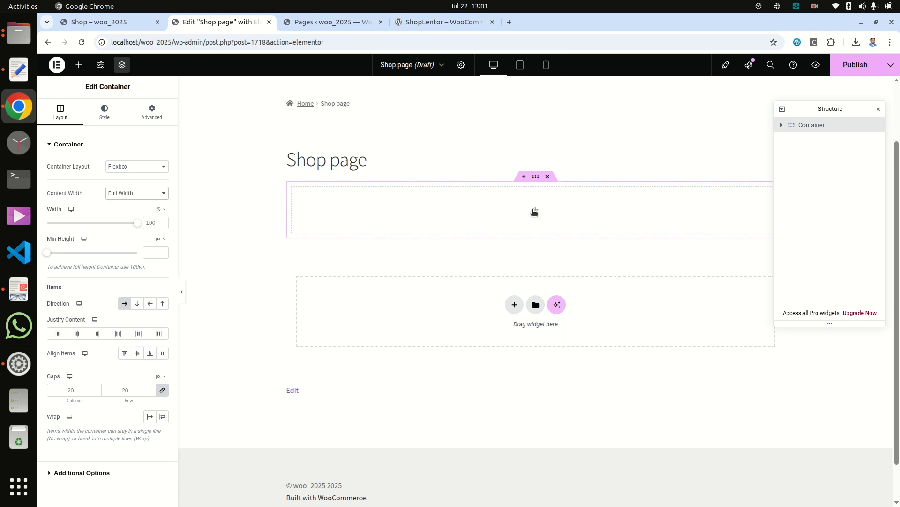
- Place the WL: Product Horizontal Filter widget in the container and stretch it across the container's full width
{"action": "left_click", "coordinate": [535, 210]}
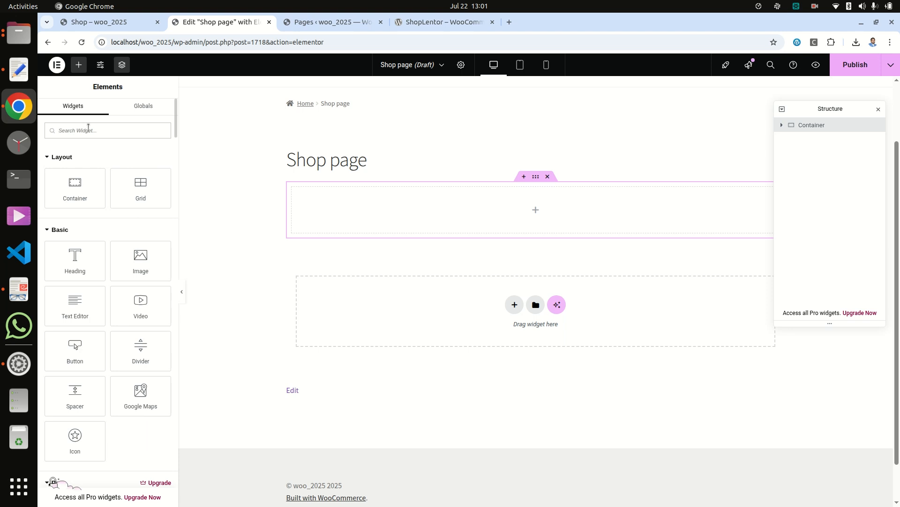
{"action": "left_click", "coordinate": [88, 130]}
{"action": "type", "text": "horiz"}
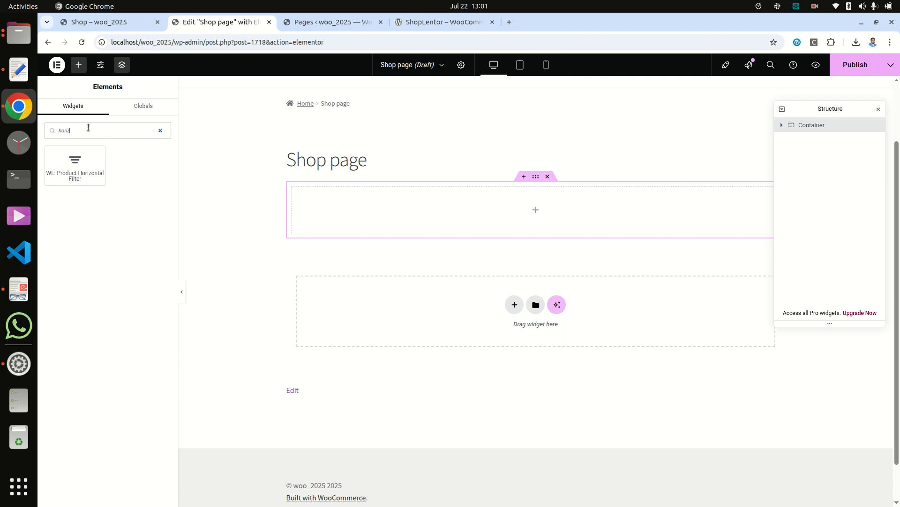
{"action": "left_click_drag", "start_coordinate": [75, 164], "coordinate": [549, 205]}
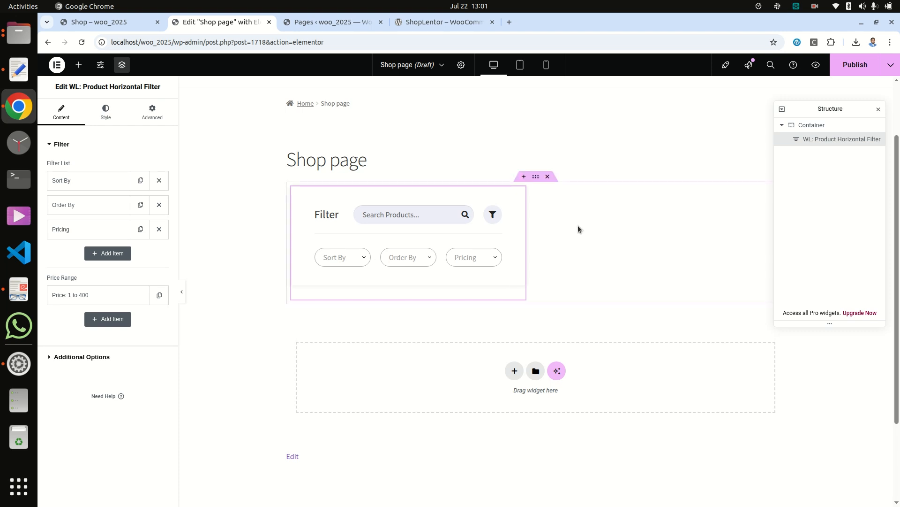
{"action": "left_click", "coordinate": [878, 109]}
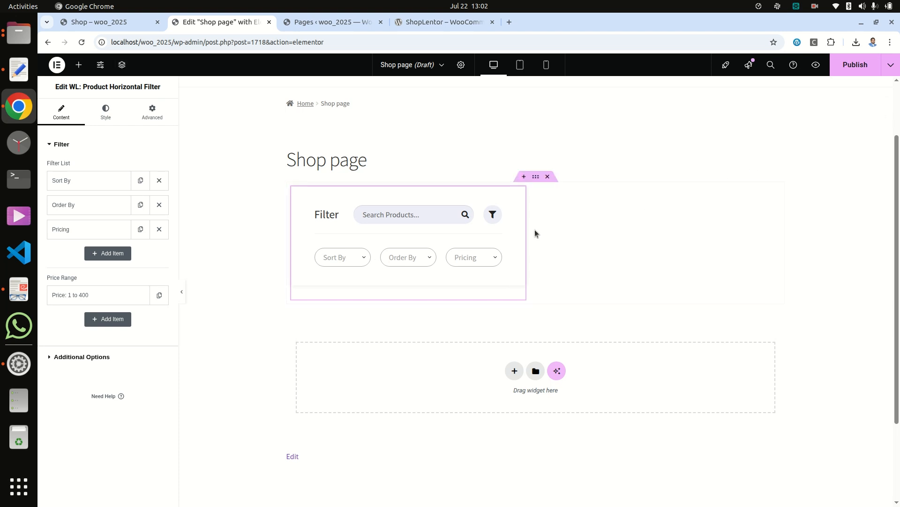
{"action": "left_click_drag", "start_coordinate": [525, 231], "coordinate": [816, 236]}
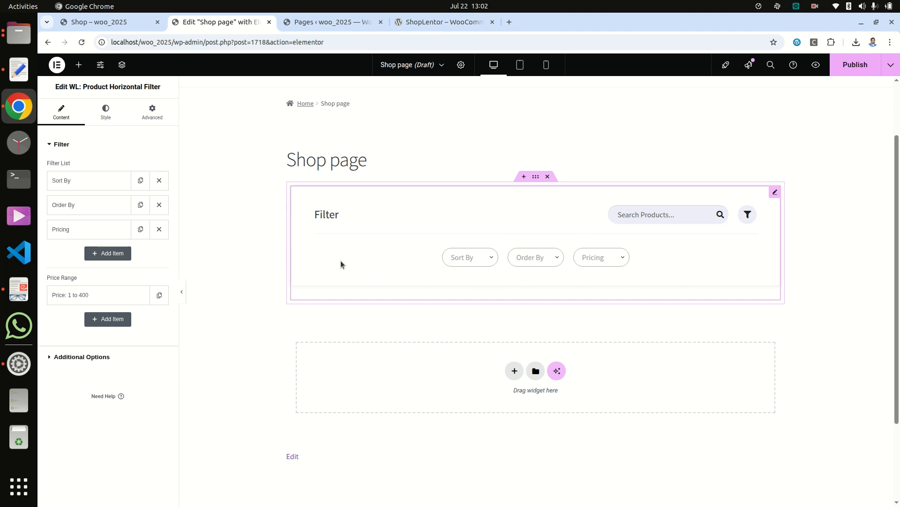
- Examine the Sort By filter item's settings and the Pricing filter in the page preview
{"action": "left_click", "coordinate": [79, 182]}
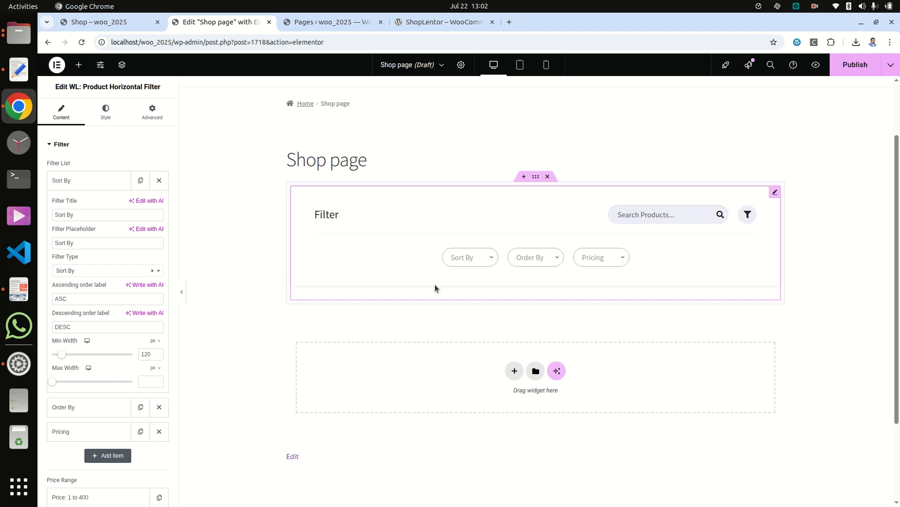
{"action": "scroll", "coordinate": [434, 283], "scroll_direction": "down", "scroll_amount": 3}
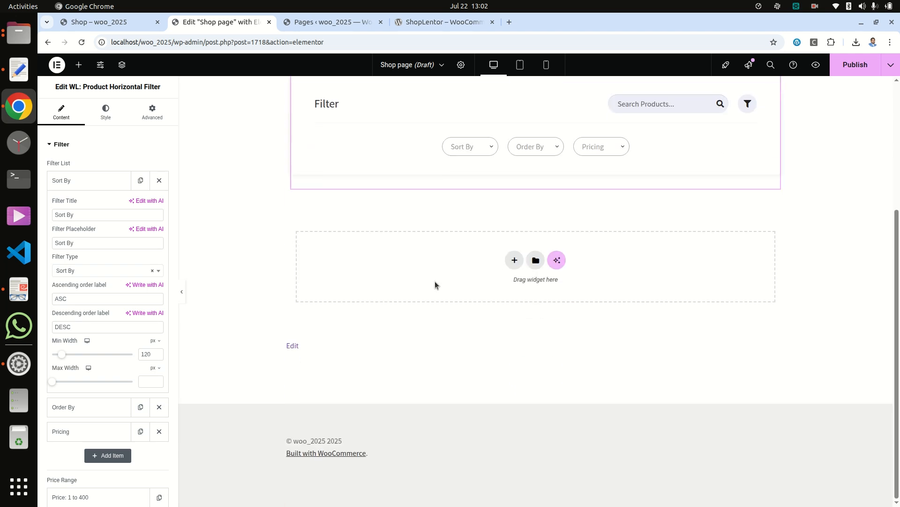
{"action": "left_click", "coordinate": [602, 149]}
{"action": "left_click", "coordinate": [682, 155]}
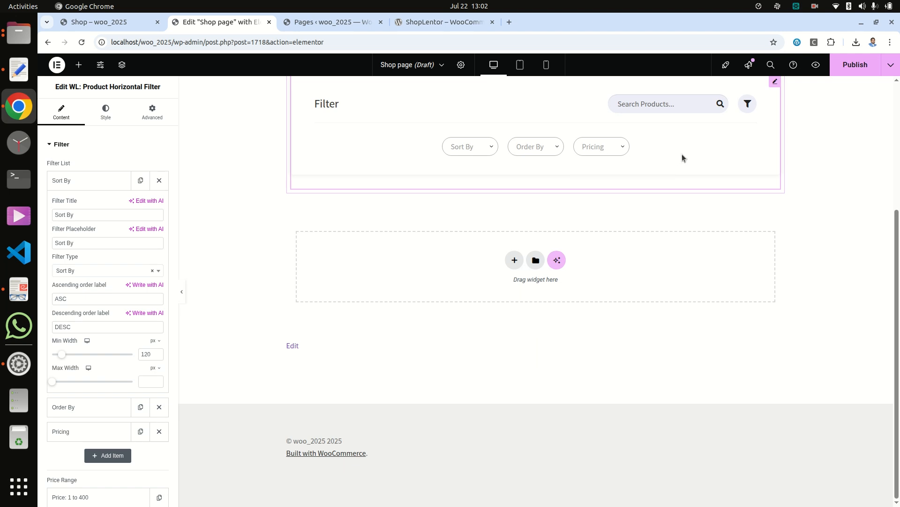
{"action": "left_click", "coordinate": [61, 145]}
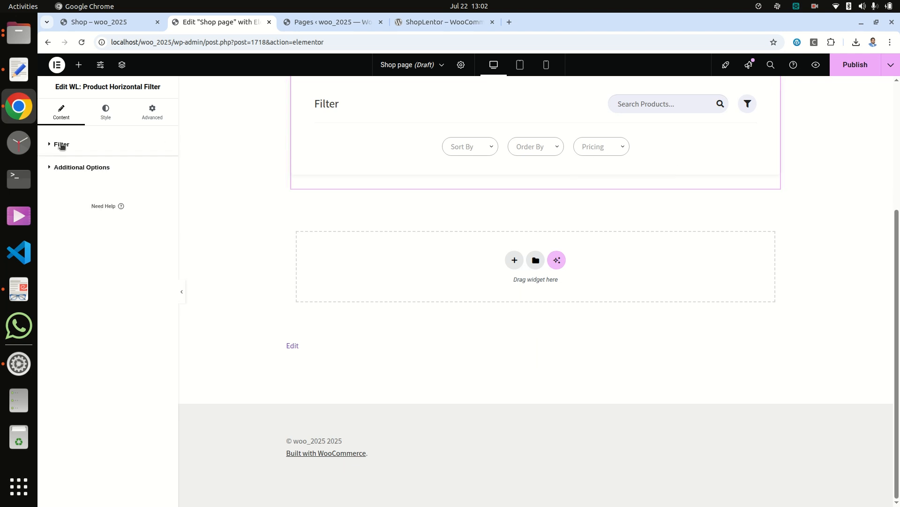
{"action": "left_click", "coordinate": [61, 145]}
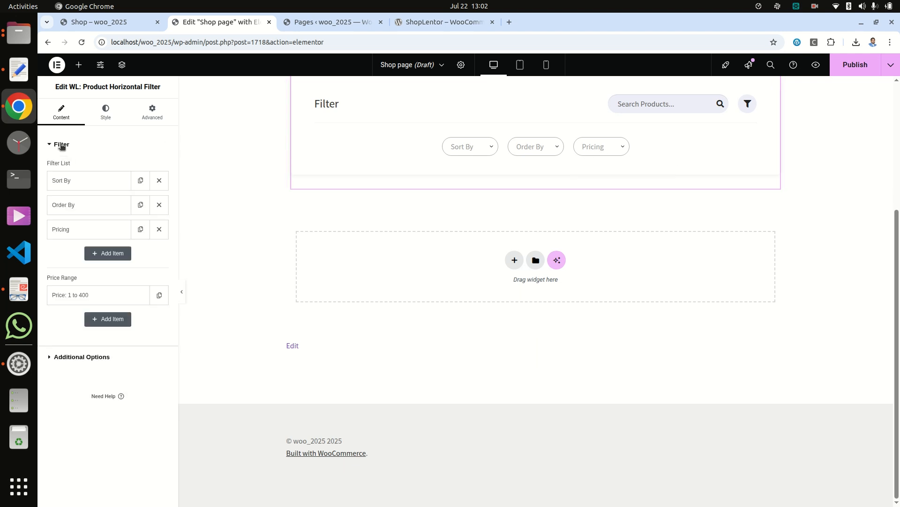
- Duplicate the filter's price range entry to make three "Price: 1 to 400" items, removing the surplus copy
{"action": "left_click", "coordinate": [159, 297]}
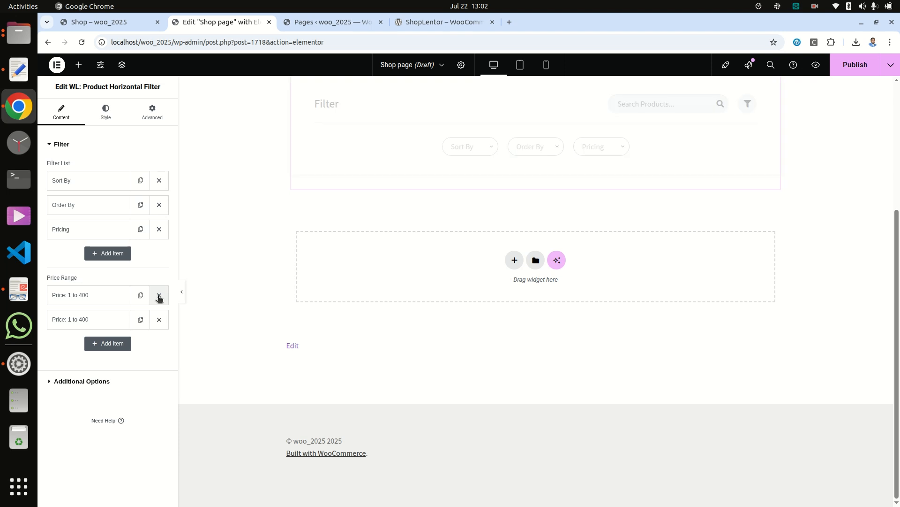
{"action": "left_click", "coordinate": [141, 320]}
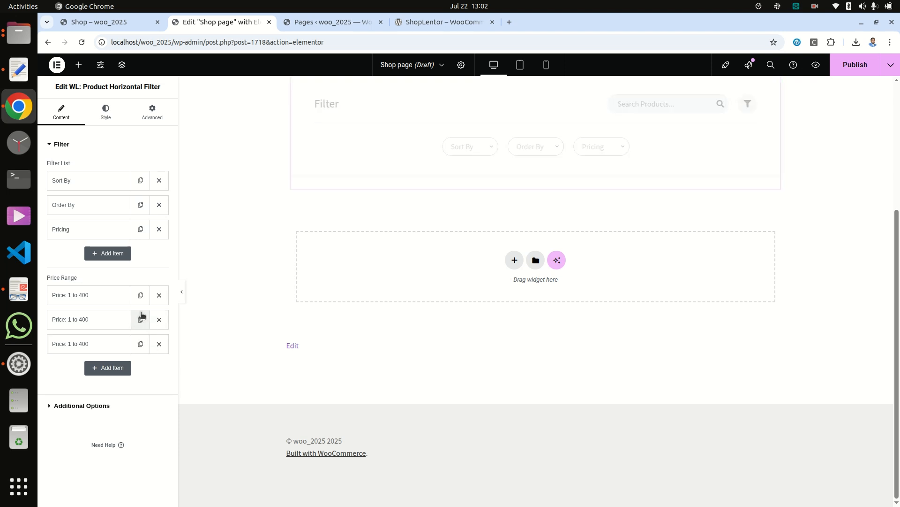
{"action": "left_click", "coordinate": [141, 296]}
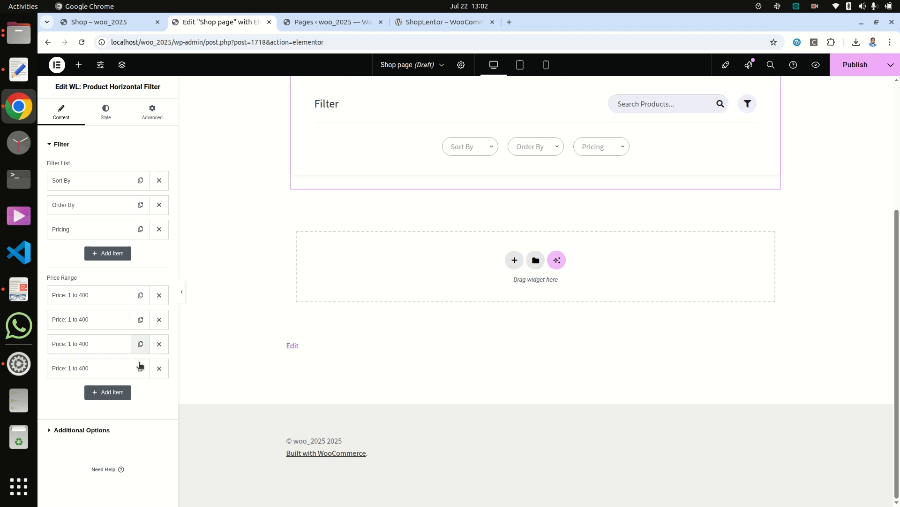
{"action": "left_click", "coordinate": [159, 368]}
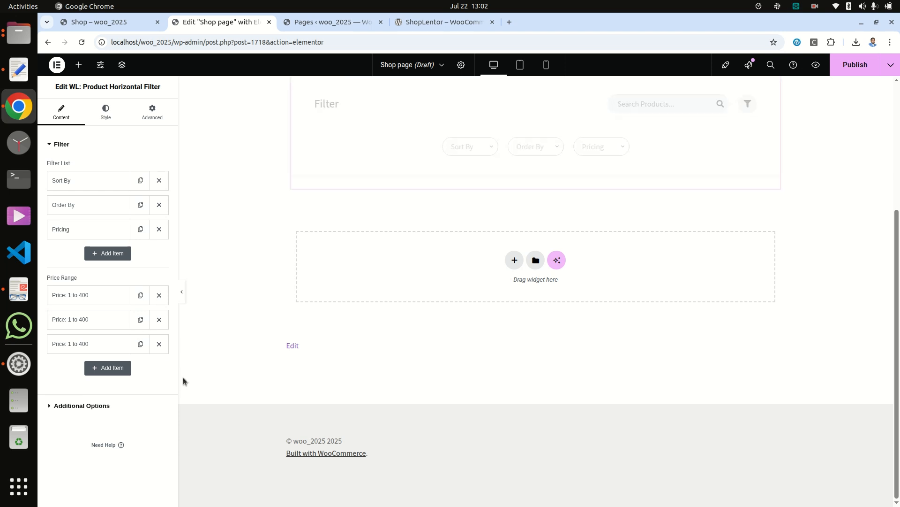
- Set the maximum price of the first price range item to 50
{"action": "left_click", "coordinate": [100, 295]}
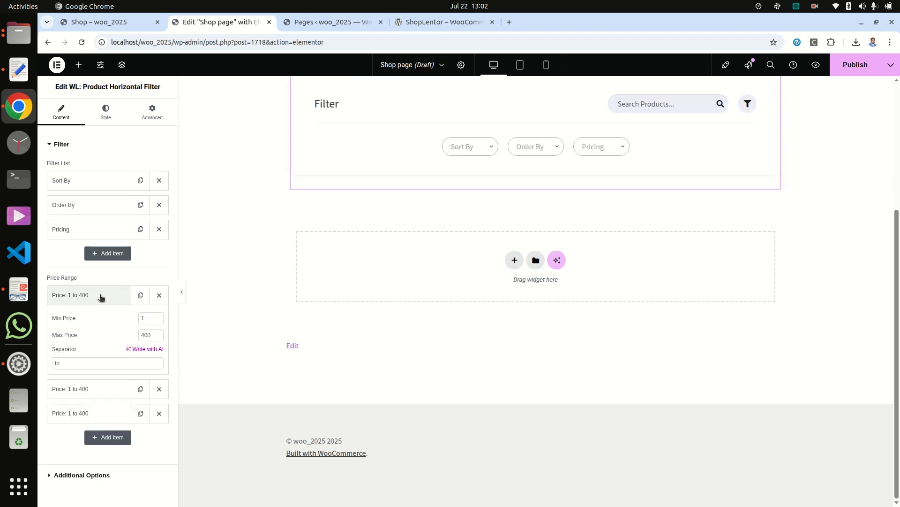
{"action": "double_click", "coordinate": [143, 333]}
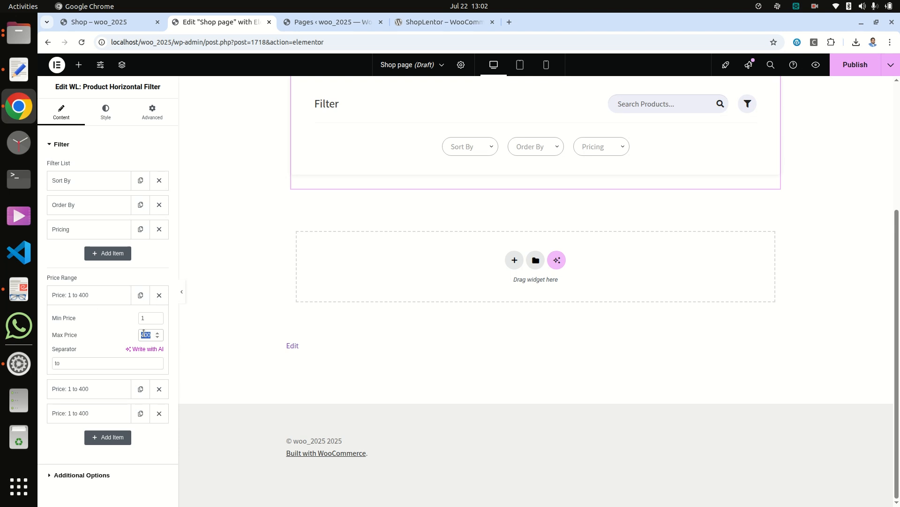
{"action": "type", "text": "50"}
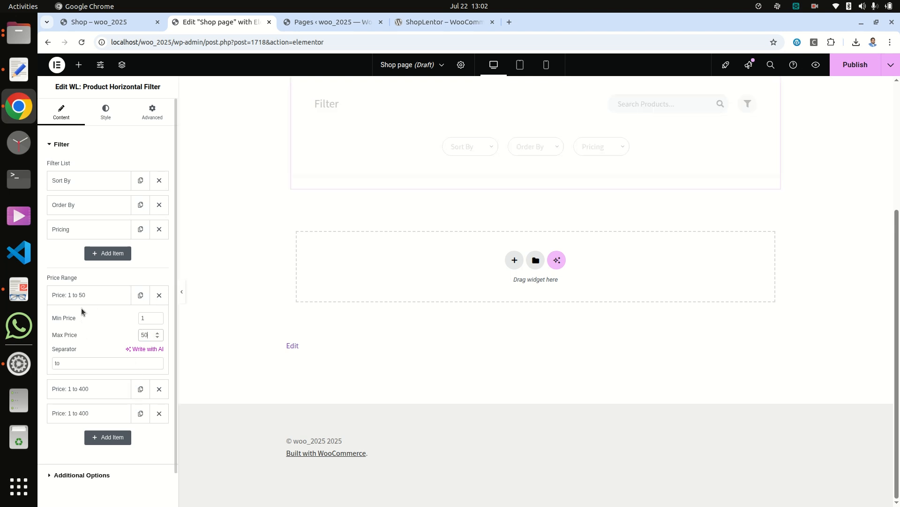
{"action": "left_click", "coordinate": [77, 295]}
- Set the second price range item to a minimum price of 50 and a maximum price of 100
{"action": "left_click", "coordinate": [87, 322]}
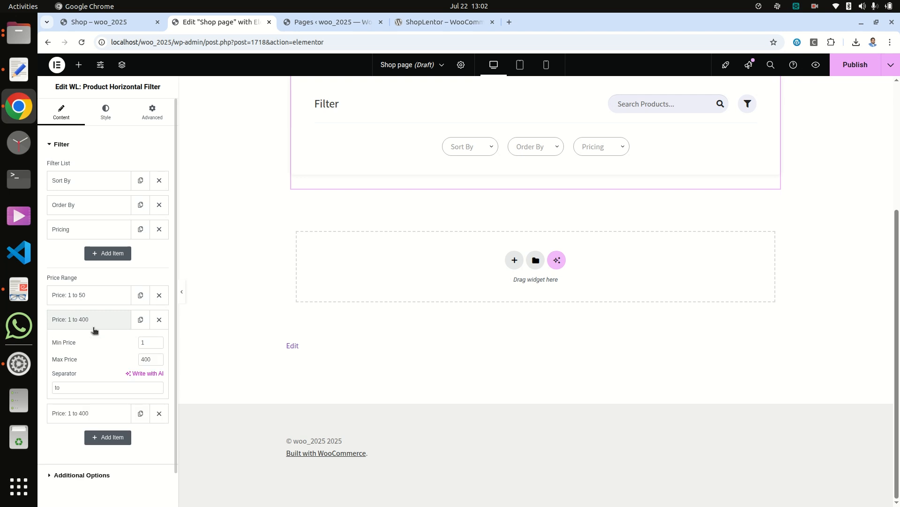
{"action": "left_click", "coordinate": [148, 342]}
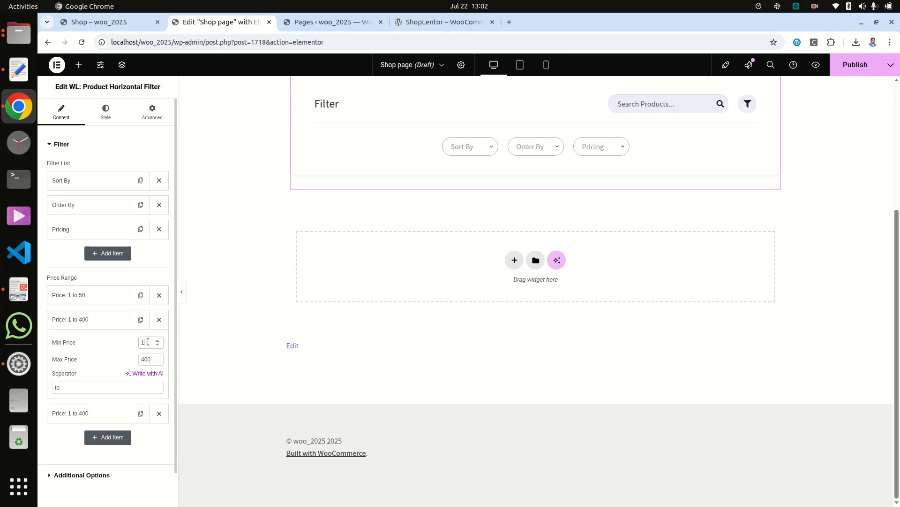
{"action": "key", "text": "BackSpace"}
{"action": "type", "text": "50"}
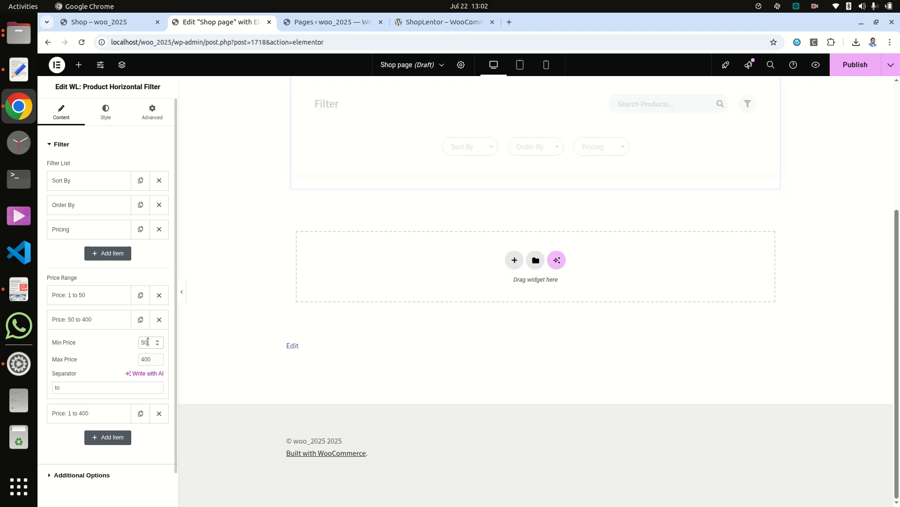
{"action": "double_click", "coordinate": [145, 359]}
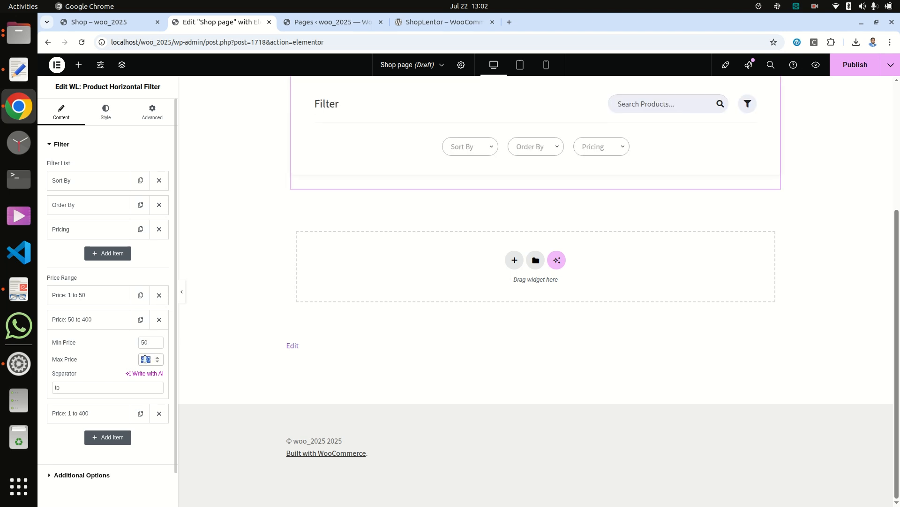
{"action": "type", "text": "100"}
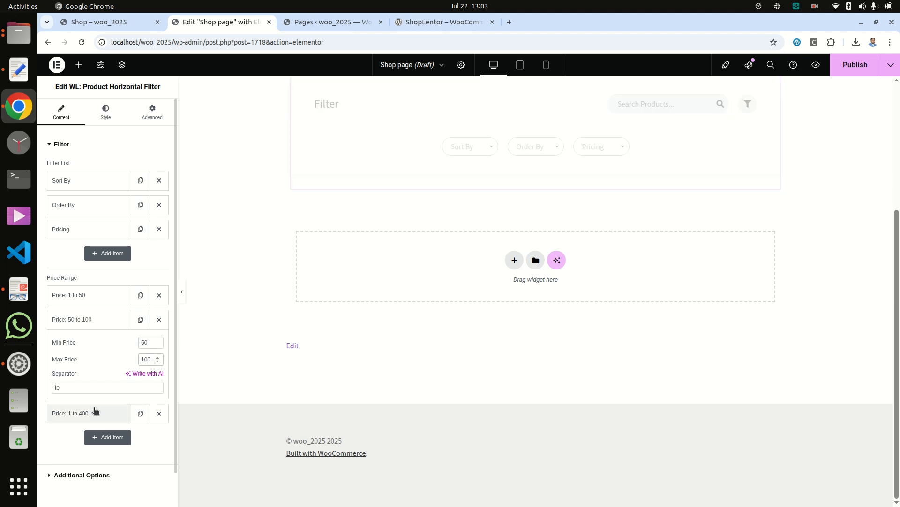
- Set the minimum price of the third price range item to 100
{"action": "scroll", "coordinate": [111, 401], "scroll_direction": "down", "scroll_amount": 1}
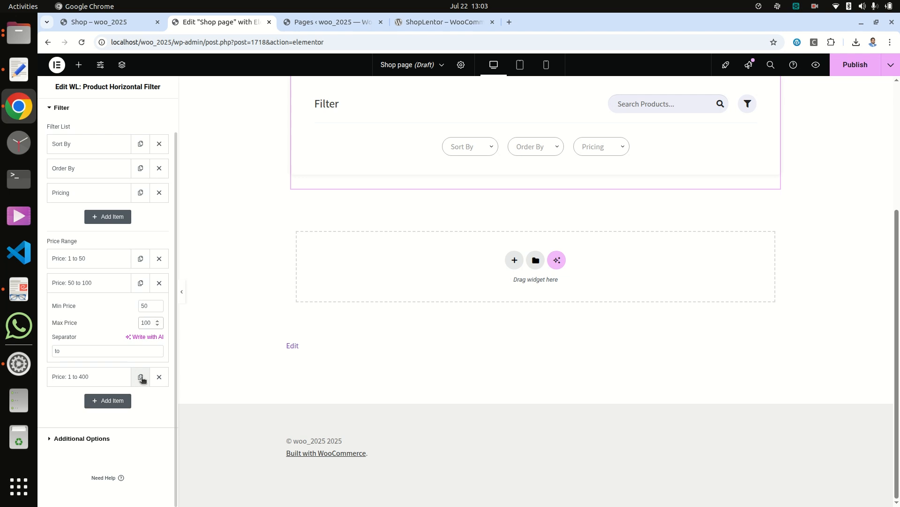
{"action": "left_click", "coordinate": [99, 376]}
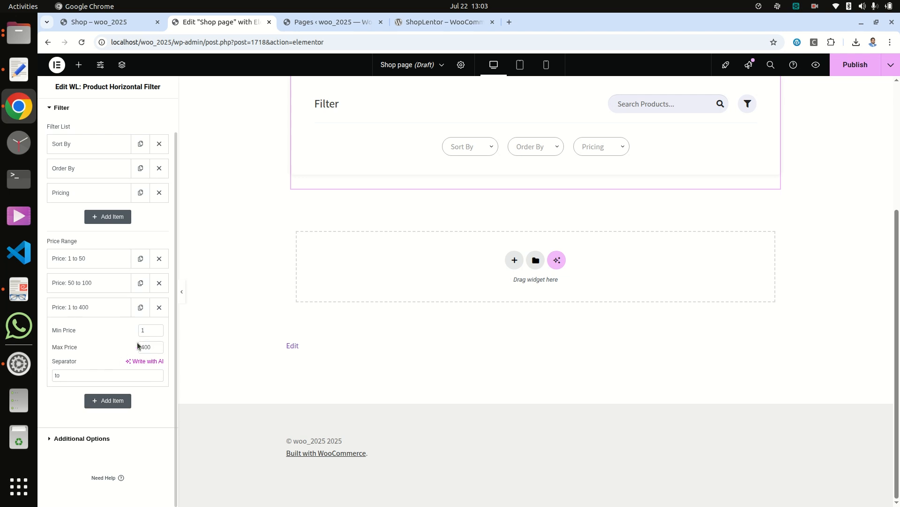
{"action": "type", "text": "100"}
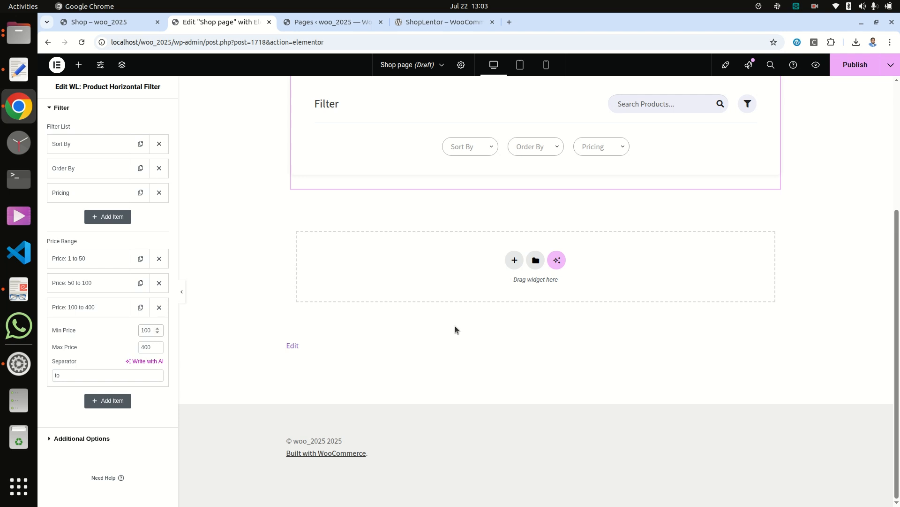
- Add a two-column Flexbox container below the horizontal filter and set its content width to Full Width
{"action": "scroll", "coordinate": [446, 302], "scroll_direction": "up", "scroll_amount": 4}
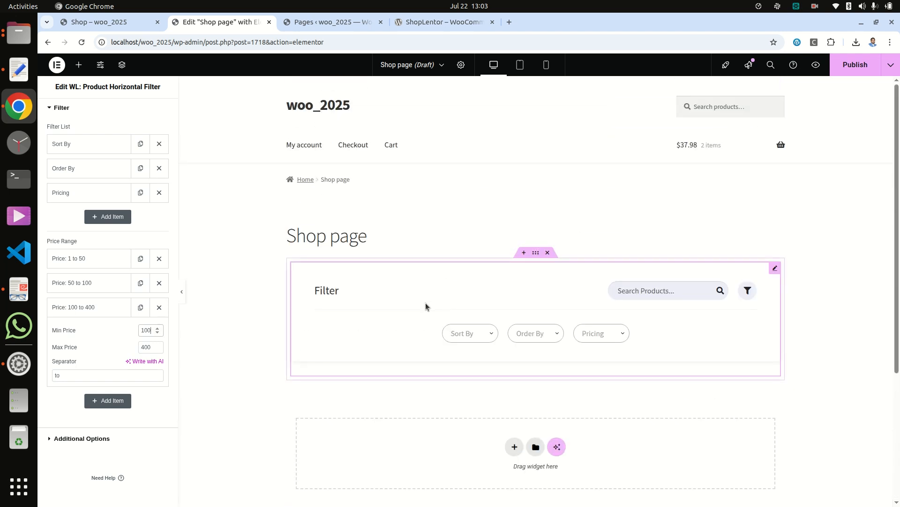
{"action": "scroll", "coordinate": [426, 304], "scroll_direction": "down", "scroll_amount": 4}
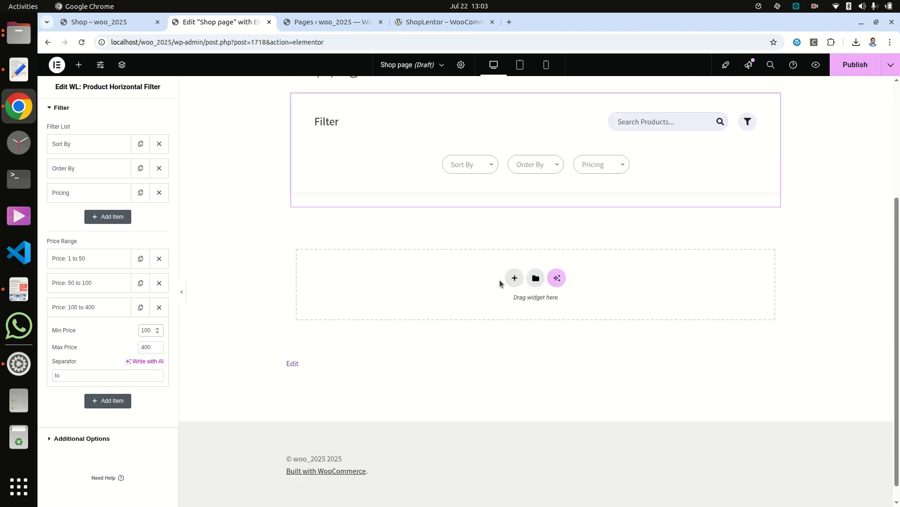
{"action": "left_click", "coordinate": [515, 279]}
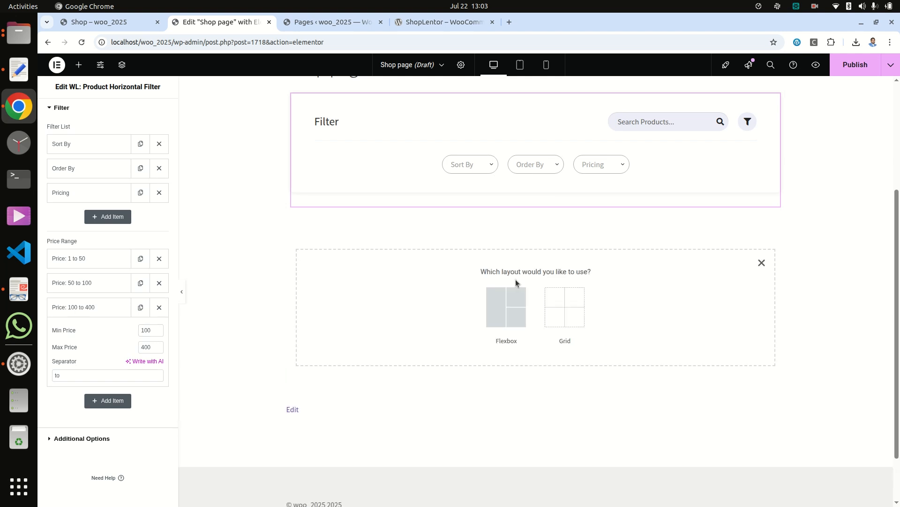
{"action": "left_click", "coordinate": [503, 314]}
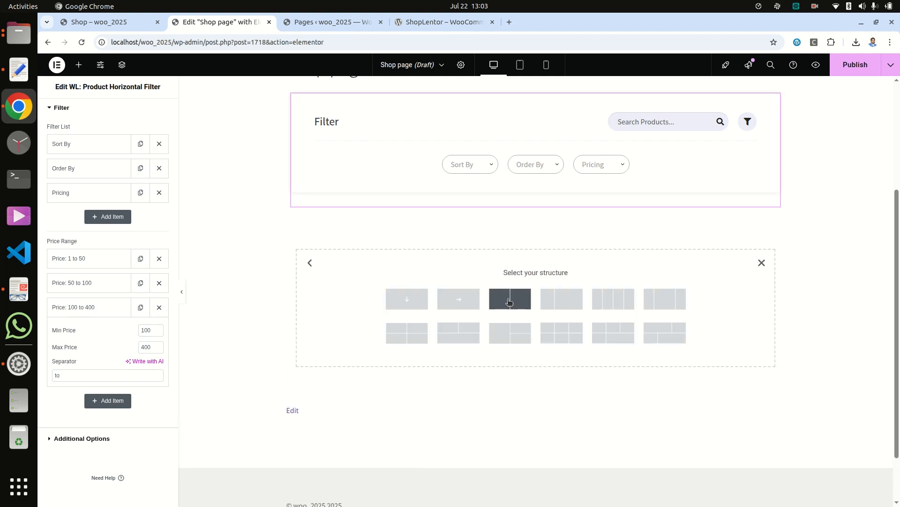
{"action": "left_click", "coordinate": [508, 299]}
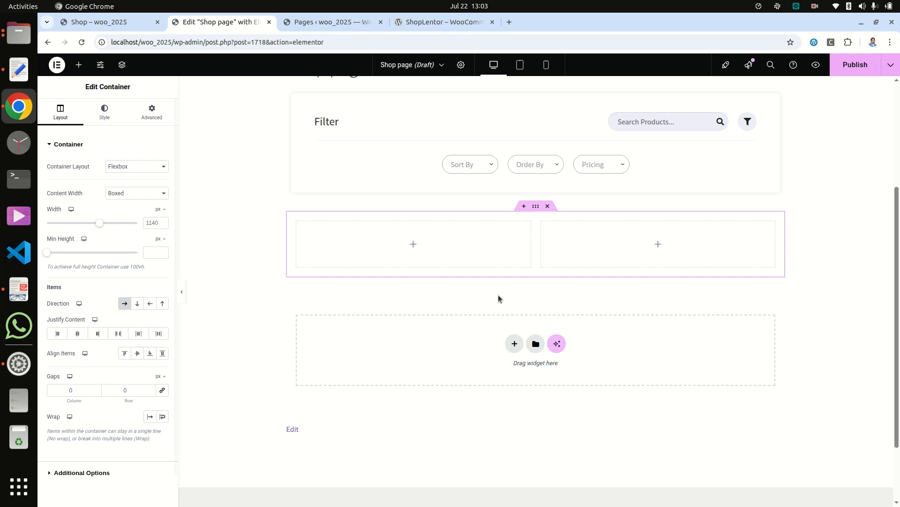
{"action": "left_click", "coordinate": [124, 195]}
{"action": "left_click", "coordinate": [131, 218]}
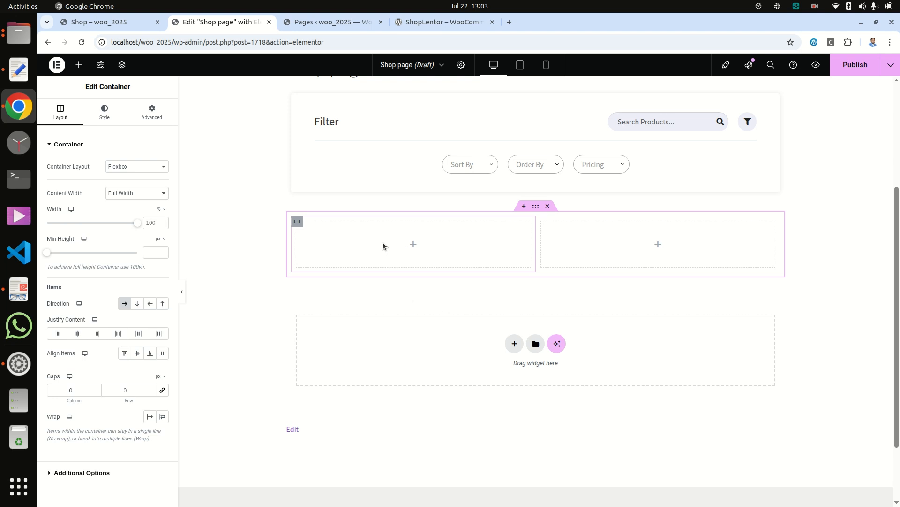
- Set the width of the new container's left column to 25%
{"action": "right_click", "coordinate": [297, 224]}
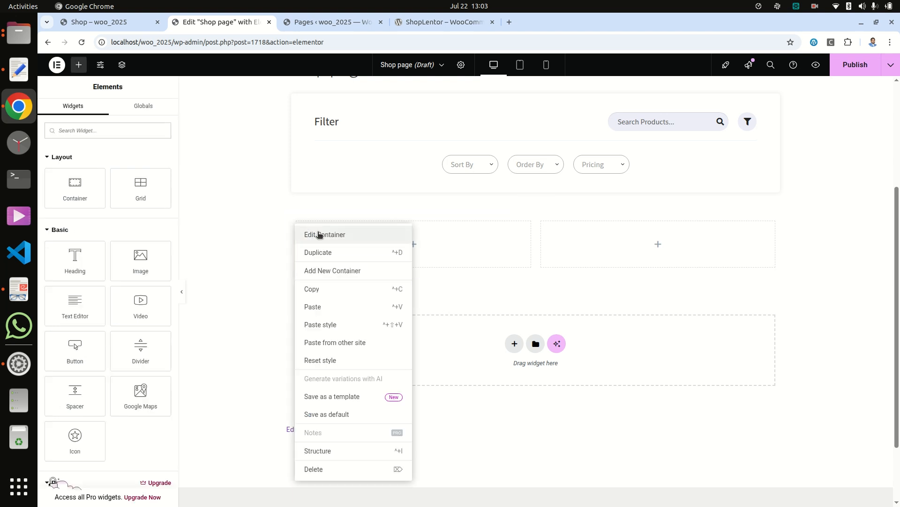
{"action": "left_click", "coordinate": [316, 232]}
{"action": "double_click", "coordinate": [147, 219]}
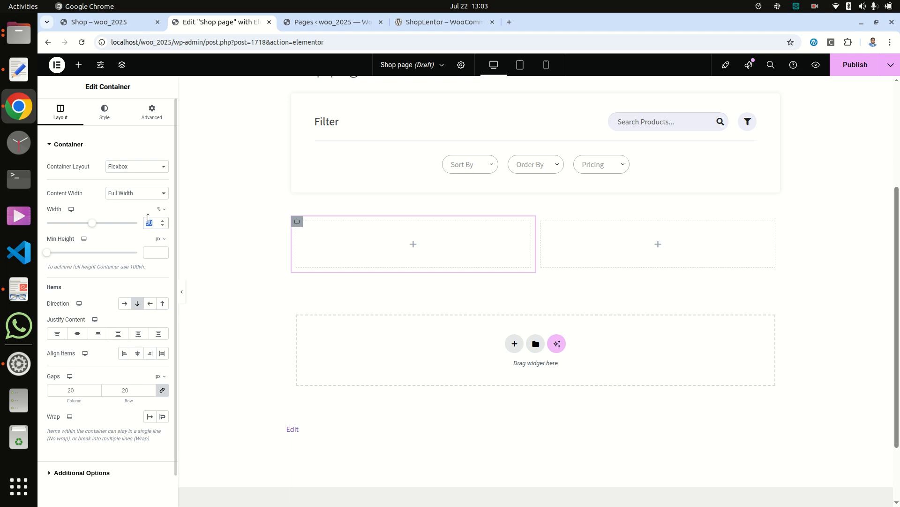
{"action": "type", "text": "25"}
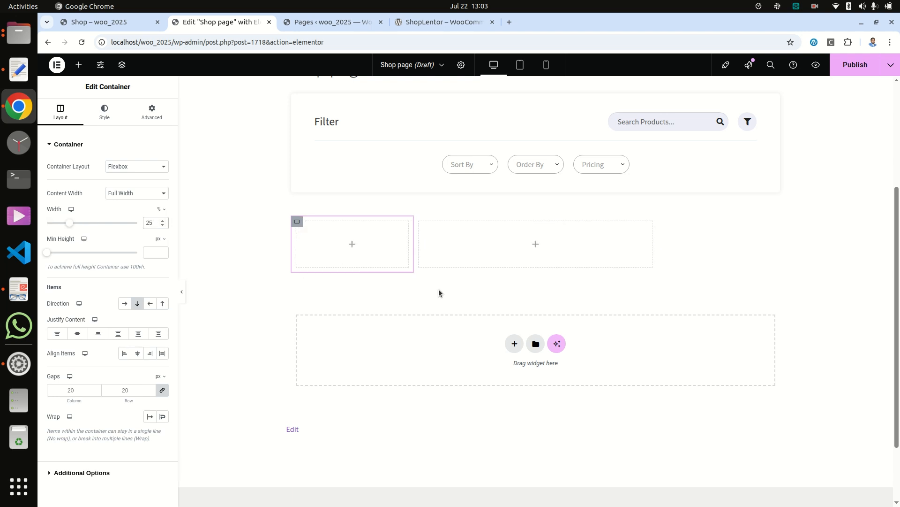
- Set the width of the new container's right column to 75%
{"action": "right_click", "coordinate": [509, 238]}
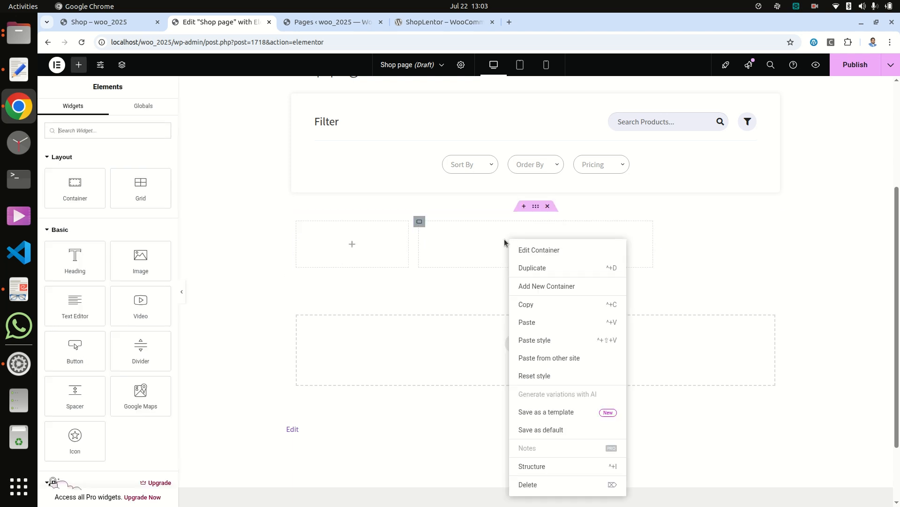
{"action": "left_click", "coordinate": [520, 249]}
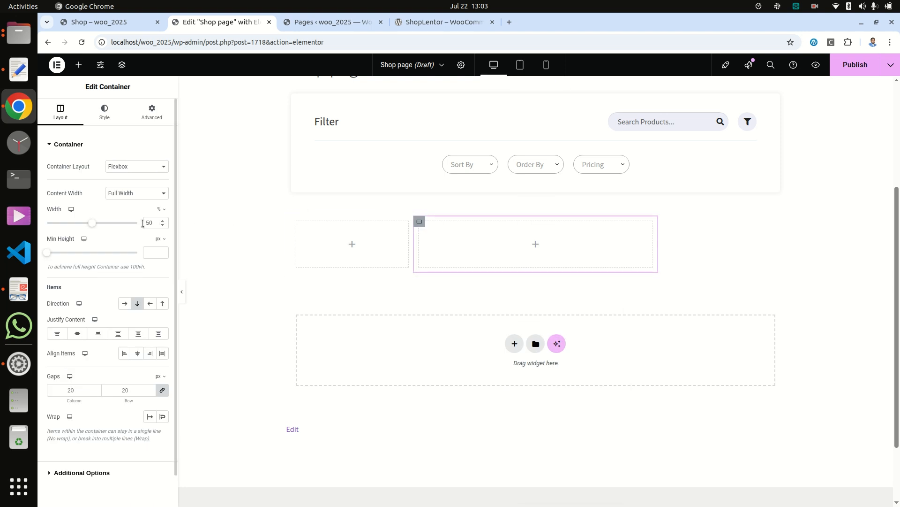
{"action": "double_click", "coordinate": [149, 222]}
{"action": "type", "text": "75"}
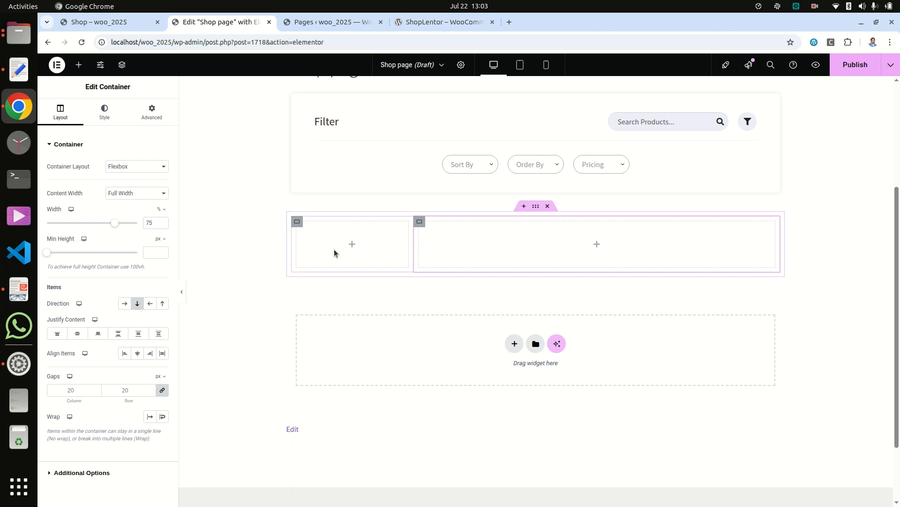
- Following the finished Shop page's sidebar, place a WL: Product Filter widget in the narrow left column and set its filter type to Price
{"action": "left_click", "coordinate": [94, 23]}
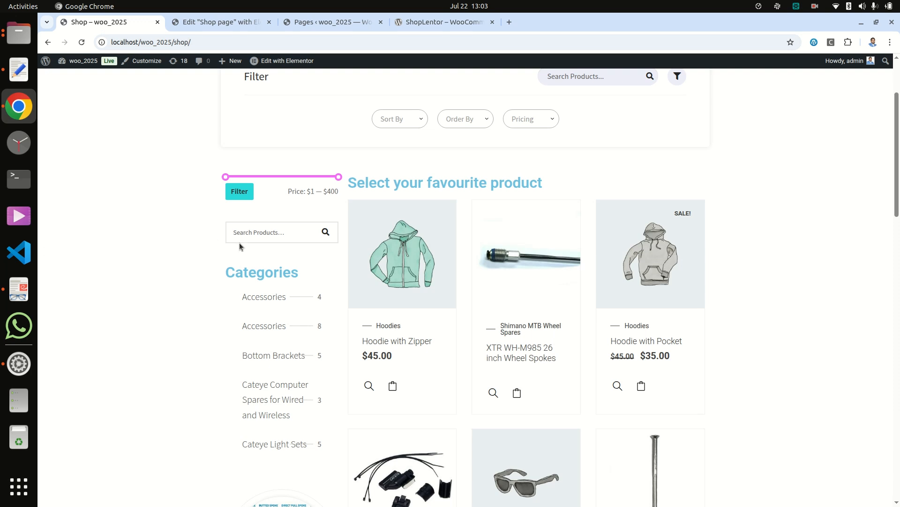
{"action": "left_click", "coordinate": [218, 22]}
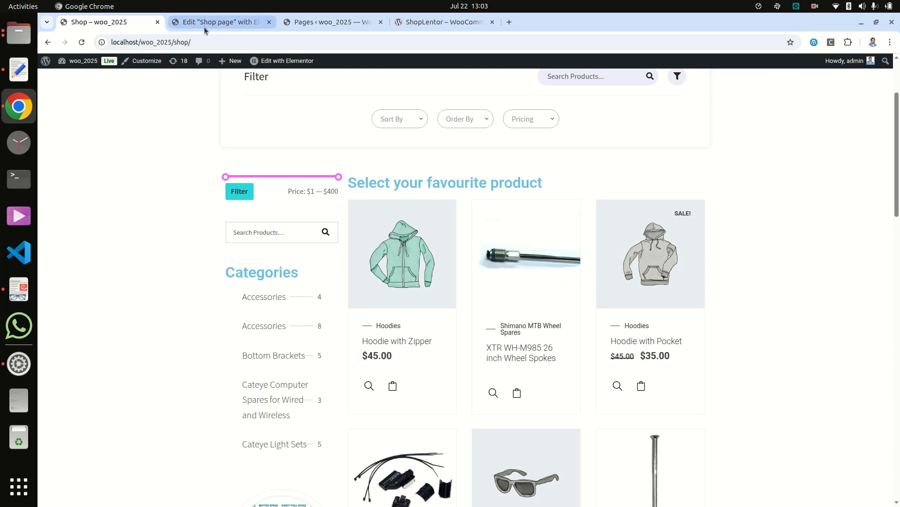
{"action": "left_click", "coordinate": [352, 244]}
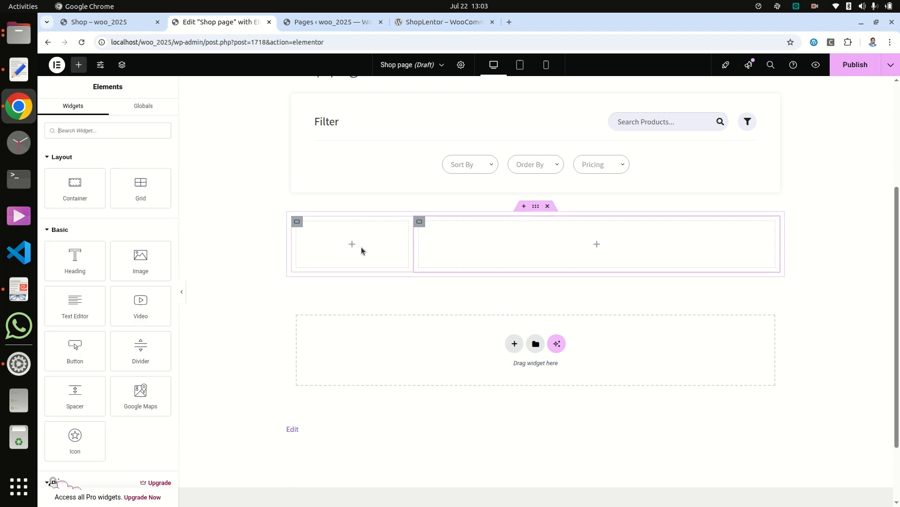
{"action": "left_click", "coordinate": [93, 135]}
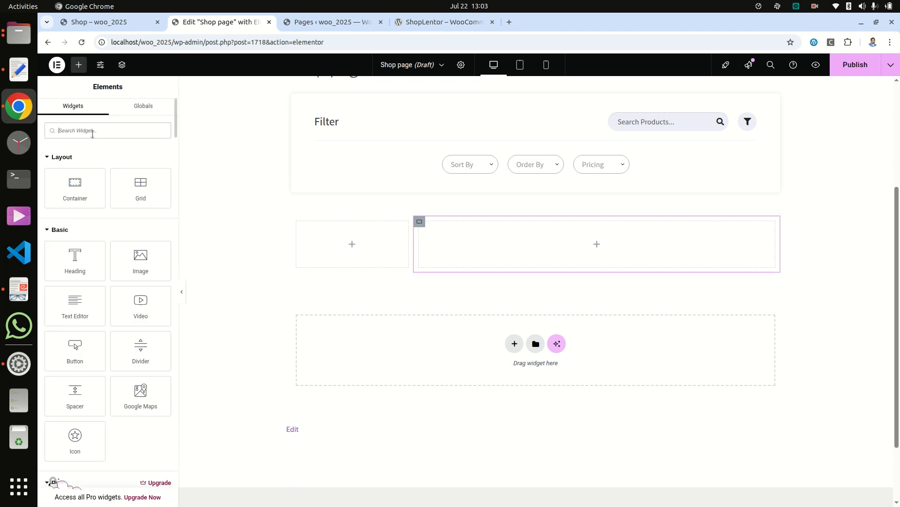
{"action": "type", "text": "fi"}
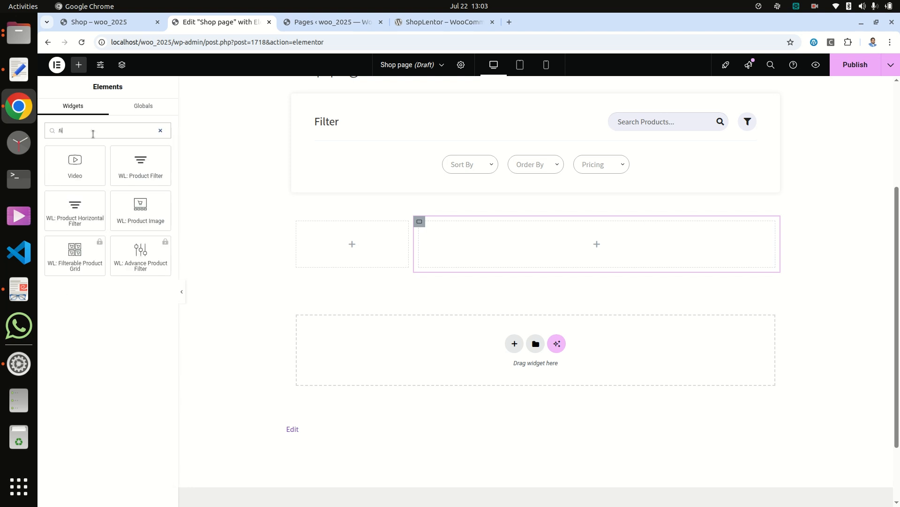
{"action": "type", "text": "lter"}
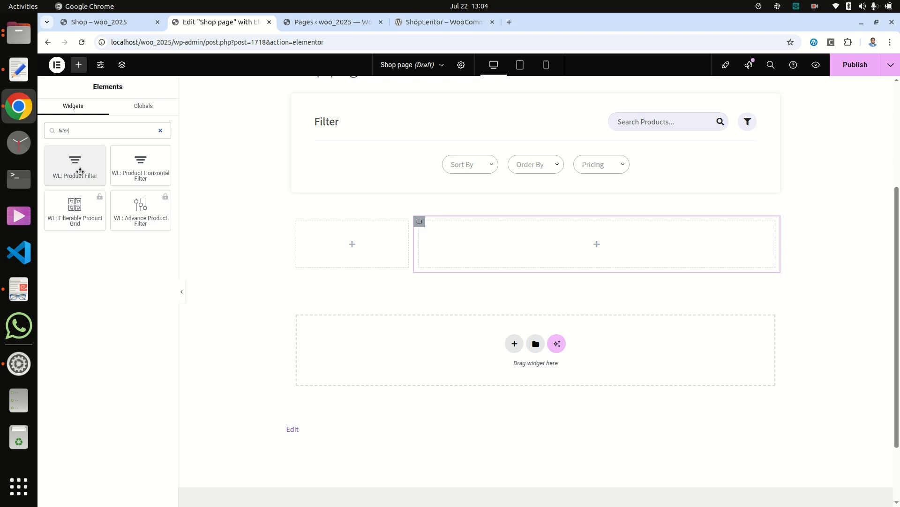
{"action": "left_click", "coordinate": [73, 165]}
{"action": "left_click_drag", "start_coordinate": [73, 165], "coordinate": [361, 241]}
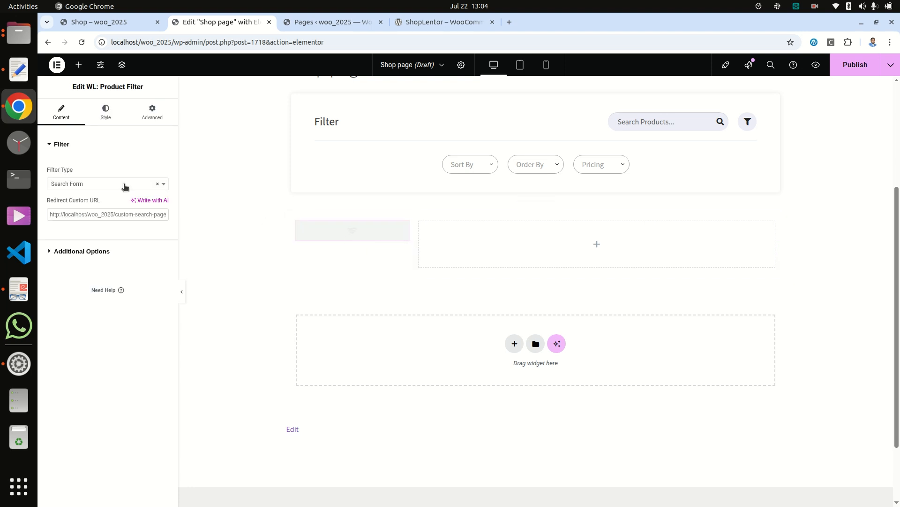
{"action": "left_click", "coordinate": [89, 185]}
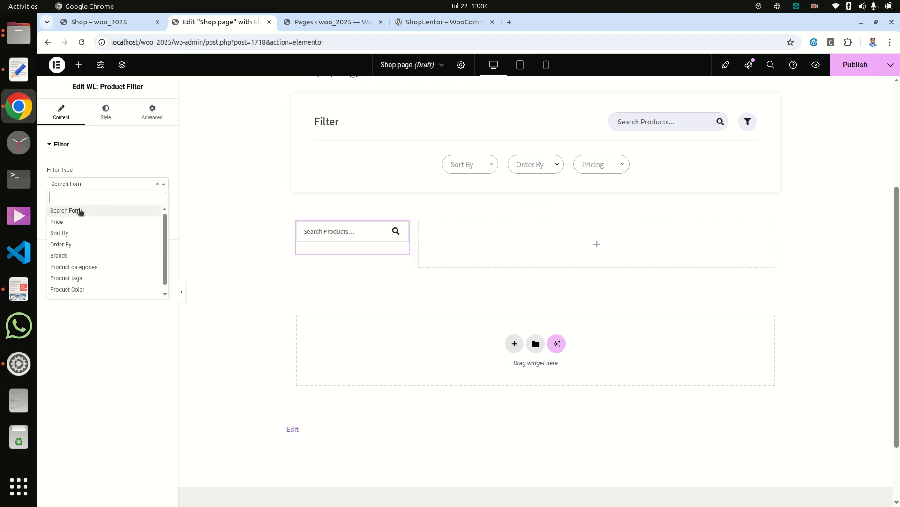
{"action": "left_click", "coordinate": [73, 222]}
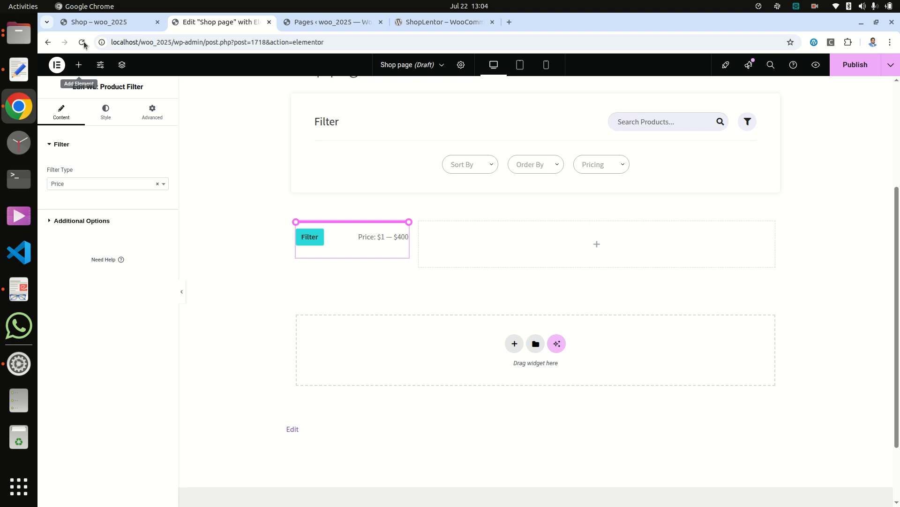
- Following the finished Shop page's sidebar, place a second WL: Product Filter widget with the Search Form type below the price filter
{"action": "left_click", "coordinate": [104, 22]}
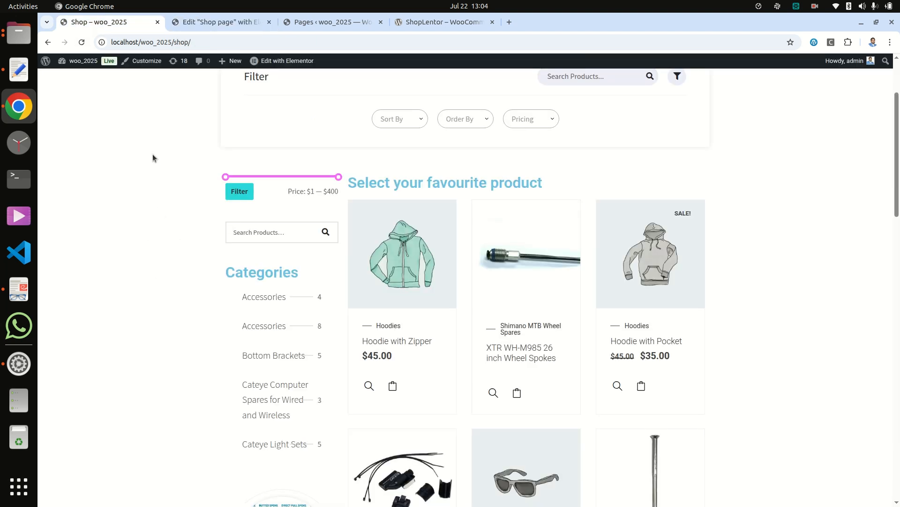
{"action": "left_click", "coordinate": [188, 22]}
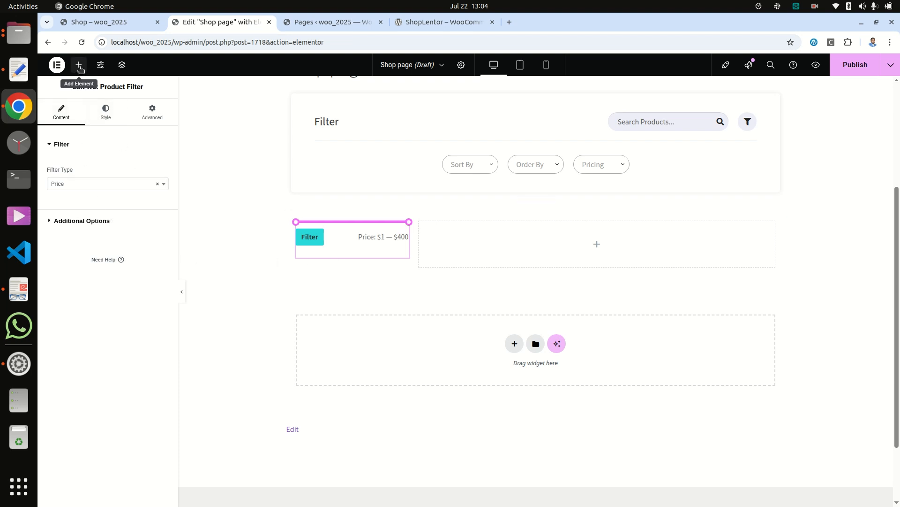
{"action": "left_click", "coordinate": [79, 67]}
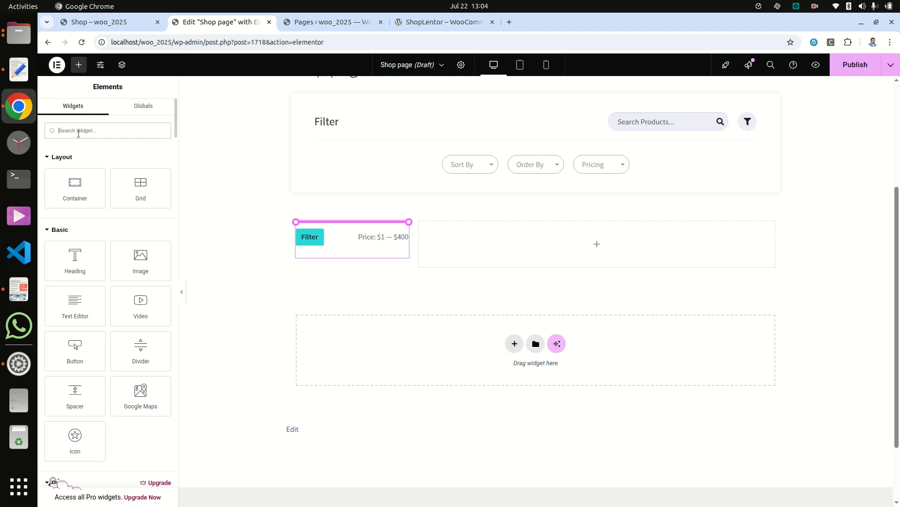
{"action": "left_click", "coordinate": [79, 132]}
{"action": "type", "text": "filter"}
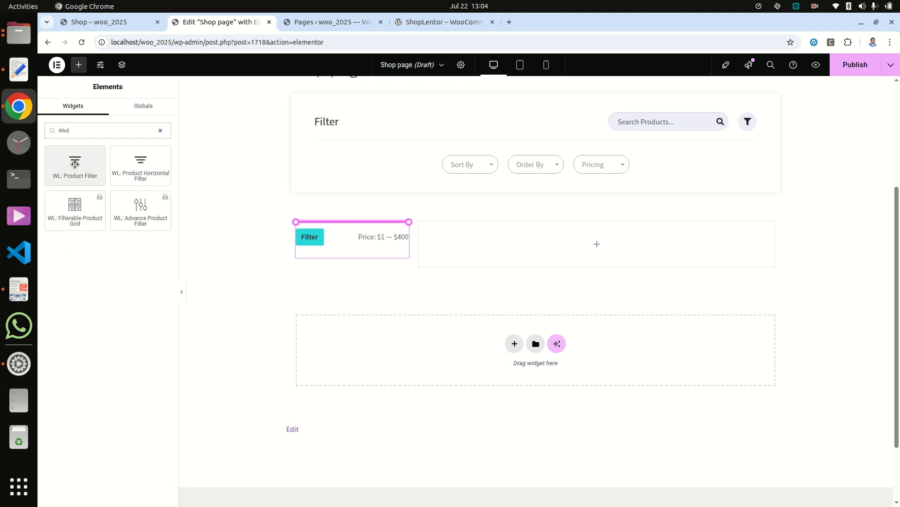
{"action": "left_click_drag", "start_coordinate": [75, 164], "coordinate": [338, 260]}
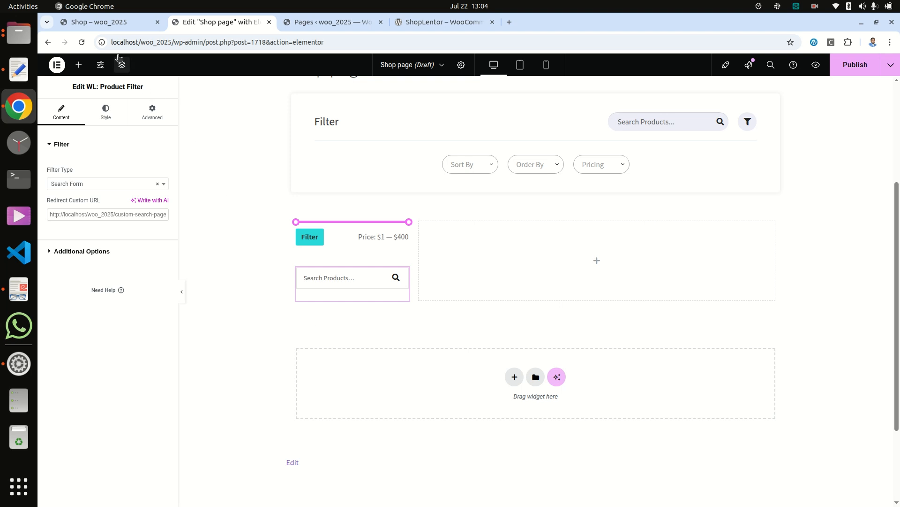
- Copy the sidebar's Categories title from the finished Shop page and add a Heading widget reading "Categories" below the product search form
{"action": "left_click", "coordinate": [102, 25]}
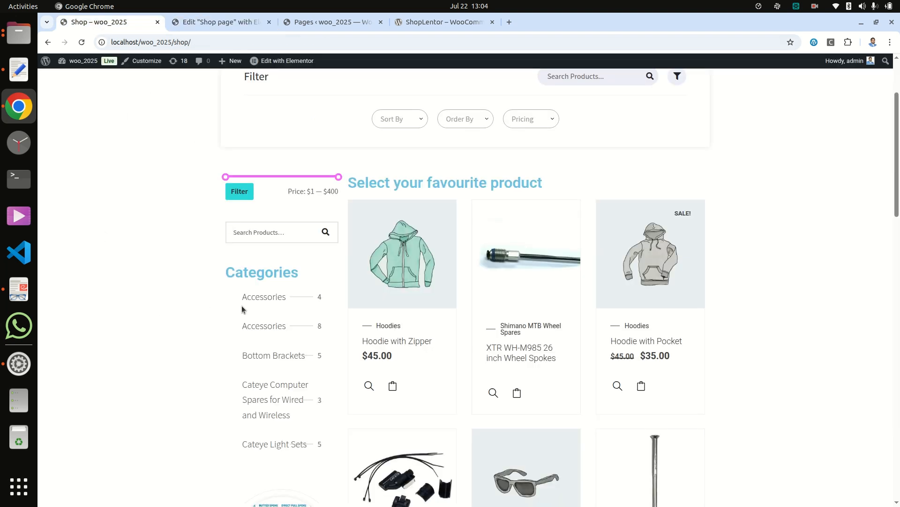
{"action": "double_click", "coordinate": [260, 273]}
{"action": "right_click", "coordinate": [261, 275]}
{"action": "left_click", "coordinate": [286, 288]}
{"action": "left_click", "coordinate": [220, 22]}
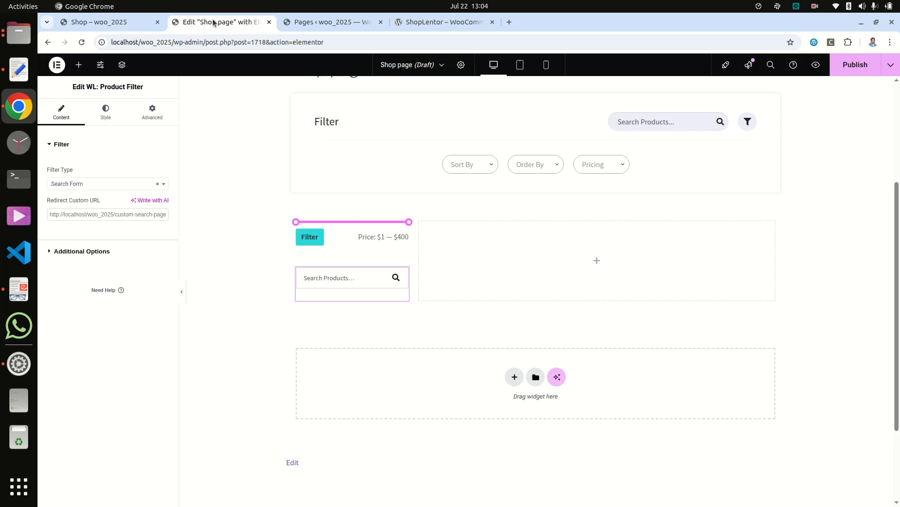
{"action": "left_click", "coordinate": [79, 67]}
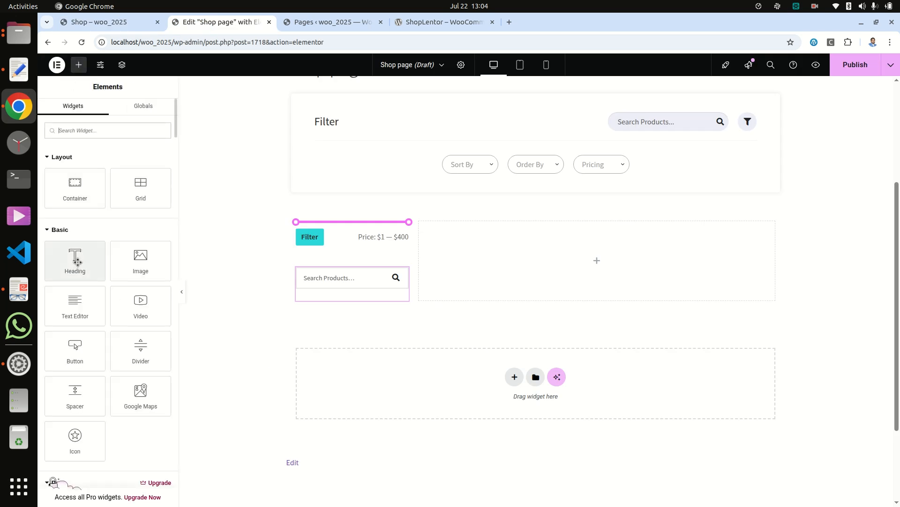
{"action": "left_click_drag", "start_coordinate": [78, 262], "coordinate": [333, 297]}
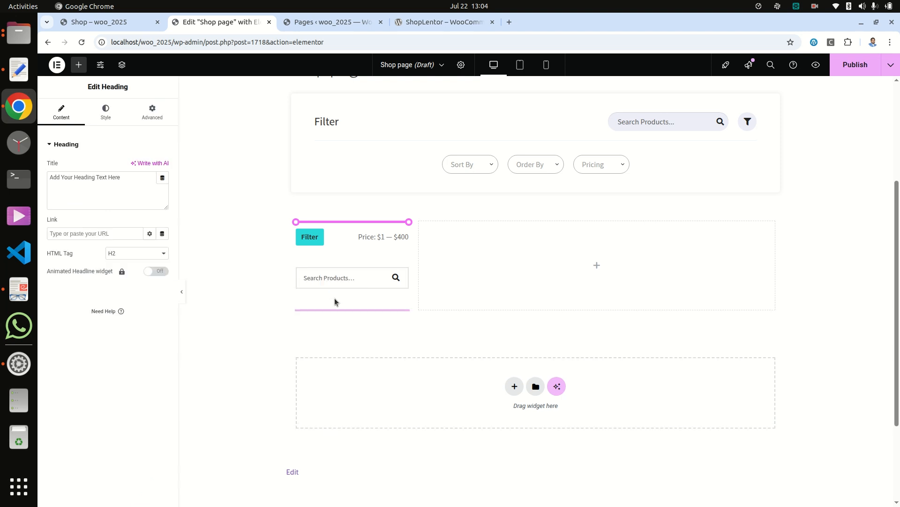
{"action": "triple_click", "coordinate": [80, 174]}
{"action": "type", "text": "Categories"}
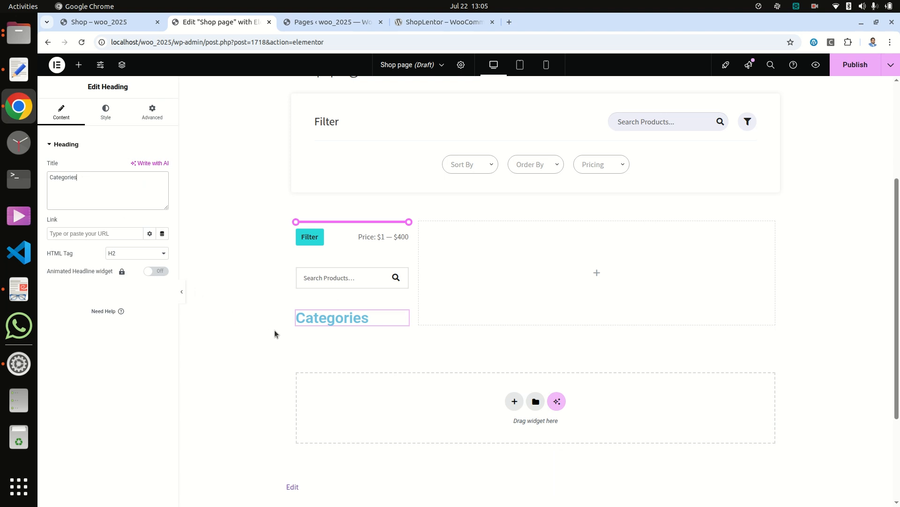
- Find the WL: Category Grid widget and place it below the Categories heading in the narrow column
{"action": "left_click", "coordinate": [79, 65]}
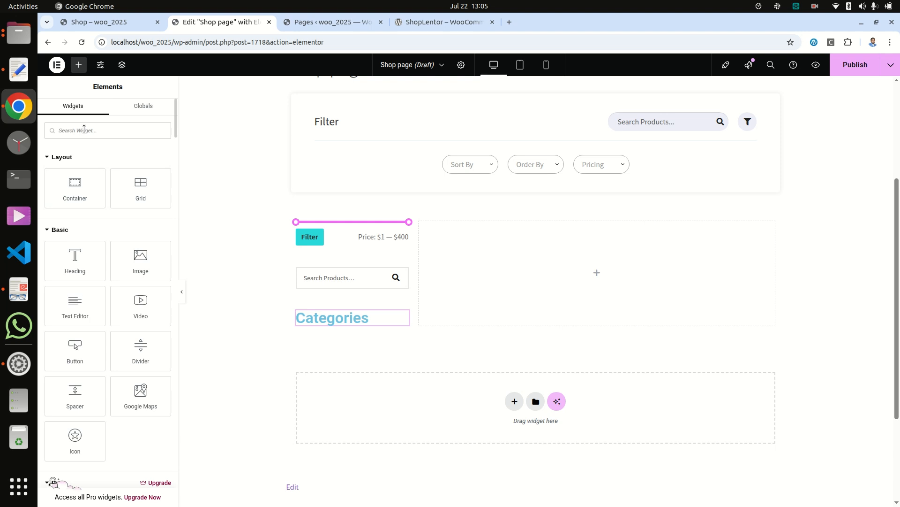
{"action": "type", "text": "cate"}
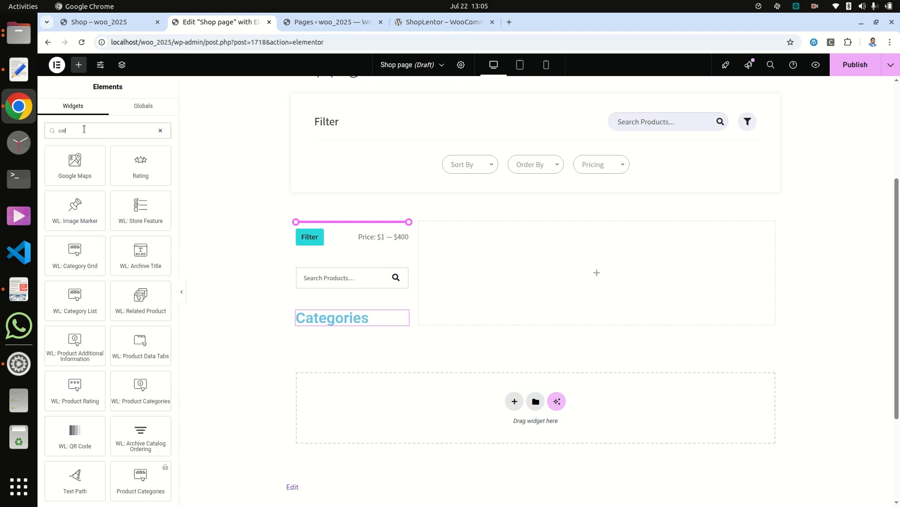
{"action": "key", "text": "BackSpace"}
{"action": "key", "text": "BackSpace"}
{"action": "key", "text": "BackSpace"}
{"action": "key", "text": "BackSpace"}
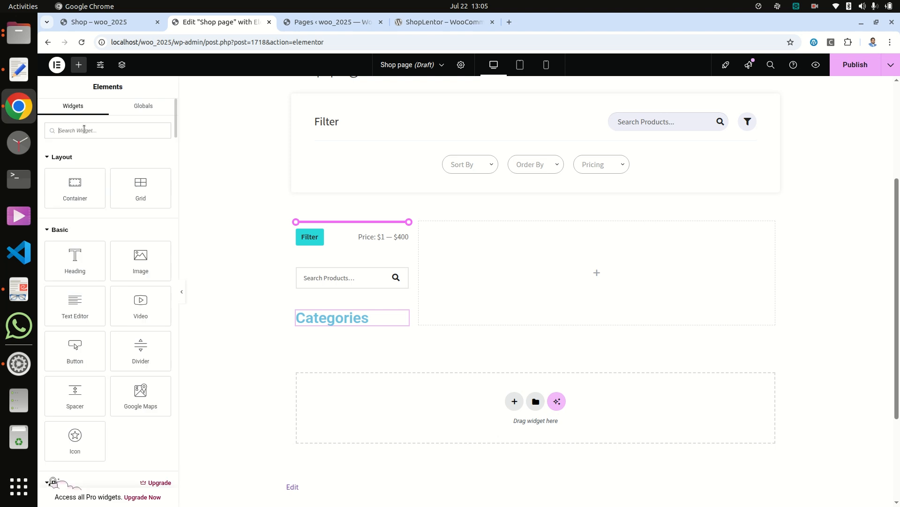
{"action": "type", "text": "grid"}
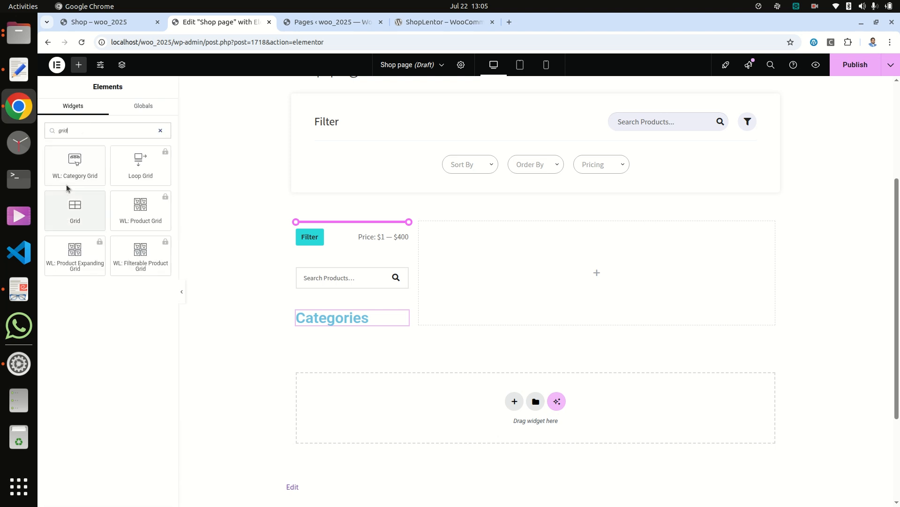
{"action": "left_click_drag", "start_coordinate": [74, 163], "coordinate": [342, 324]}
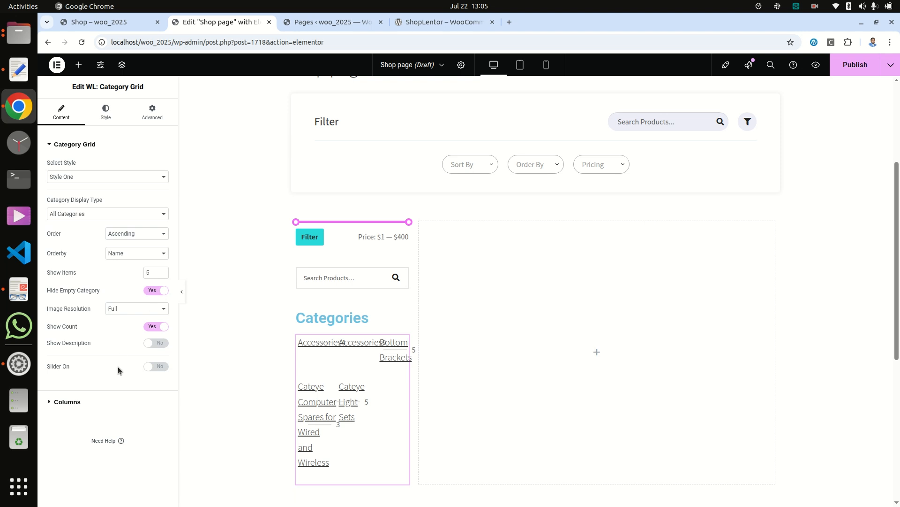
- Set the category grid to One column and its number of shown items to 10
{"action": "left_click", "coordinate": [73, 403]}
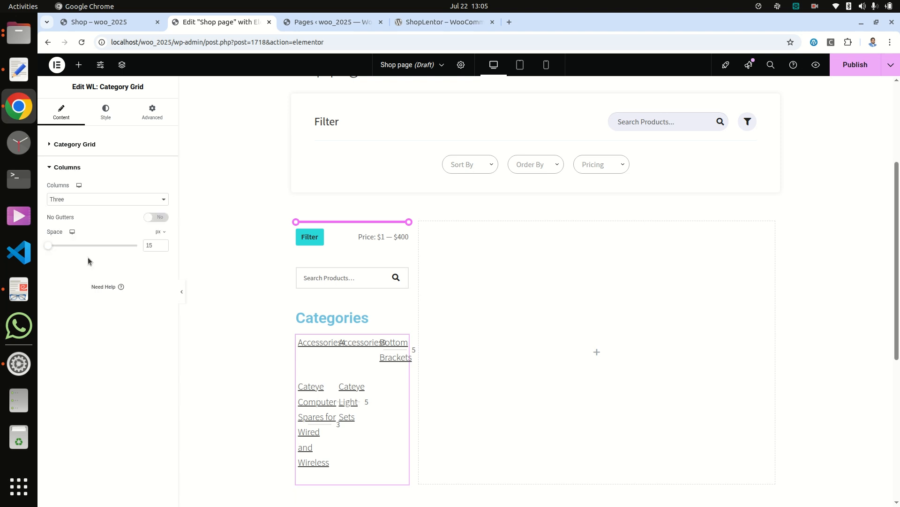
{"action": "left_click", "coordinate": [74, 200]}
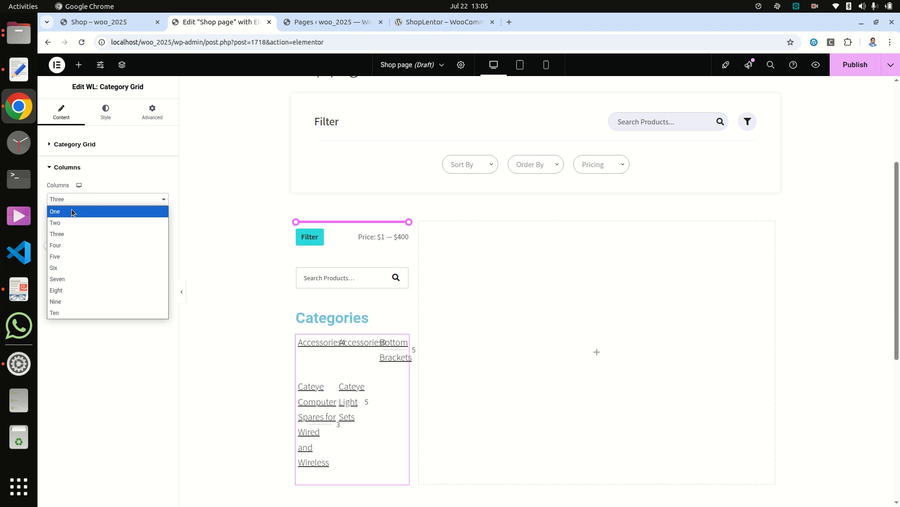
{"action": "left_click", "coordinate": [71, 211]}
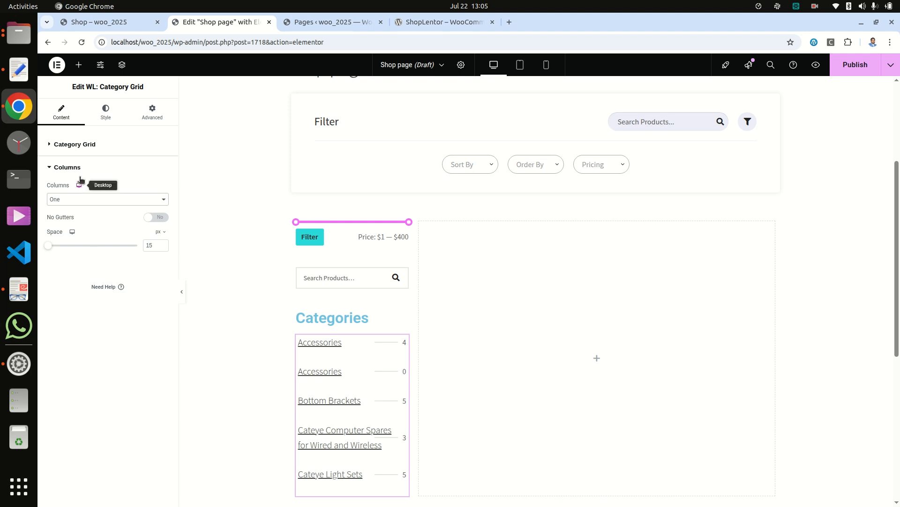
{"action": "left_click", "coordinate": [76, 145]}
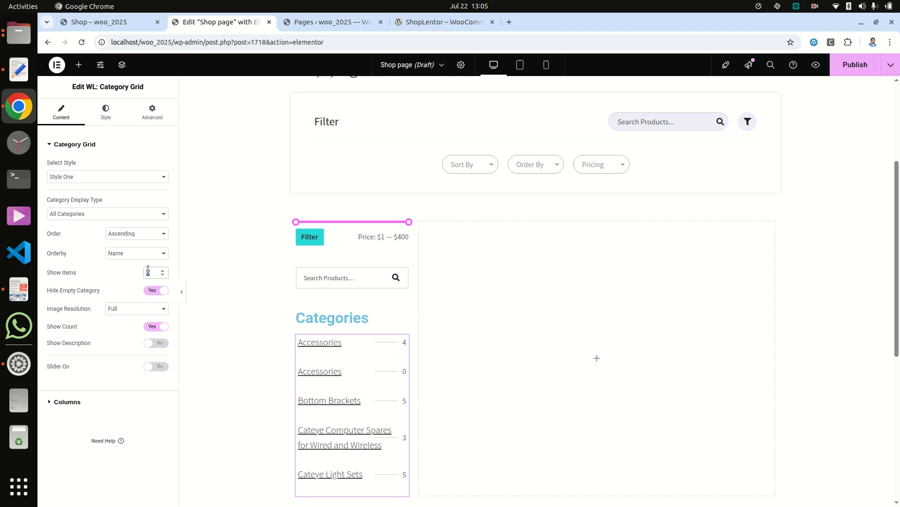
{"action": "type", "text": "10"}
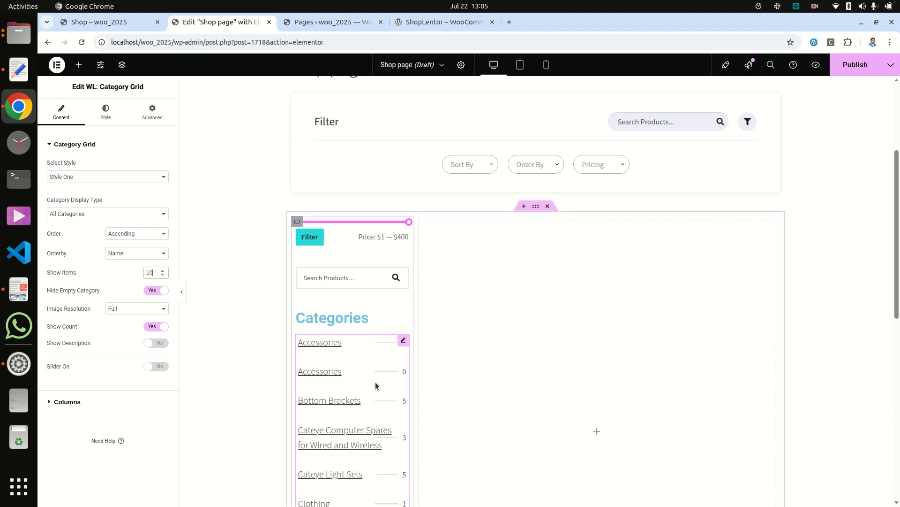
{"action": "scroll", "coordinate": [376, 382], "scroll_direction": "down", "scroll_amount": 5}
{"action": "scroll", "coordinate": [371, 381], "scroll_direction": "up", "scroll_amount": 5}
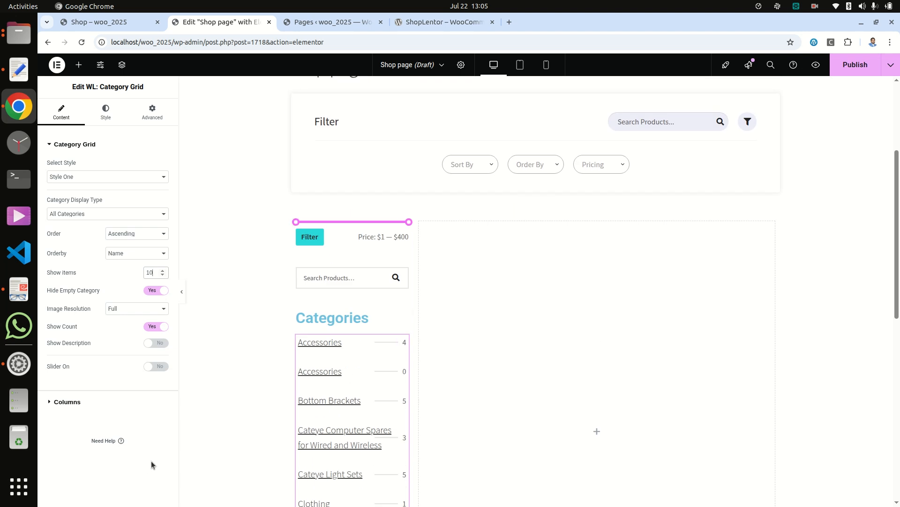
- Following the finished Shop page's sidebar, add a Heading widget reading "Featured Product" below the category grid
{"action": "left_click", "coordinate": [104, 23]}
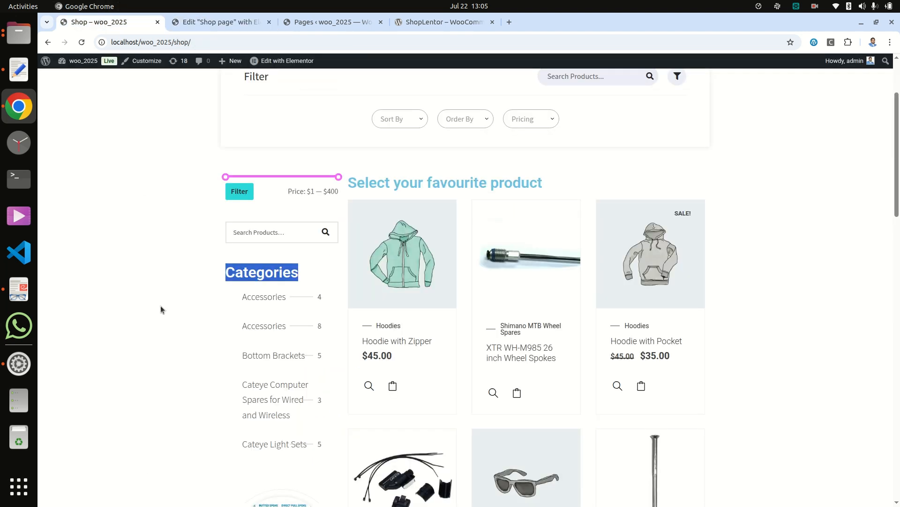
{"action": "scroll", "coordinate": [172, 338], "scroll_direction": "down", "scroll_amount": 9}
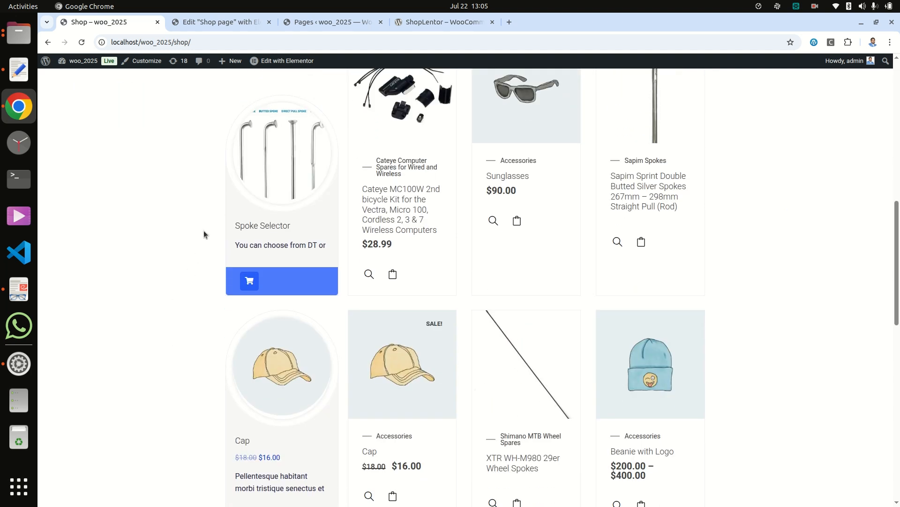
{"action": "scroll", "coordinate": [252, 390], "scroll_direction": "down", "scroll_amount": 4}
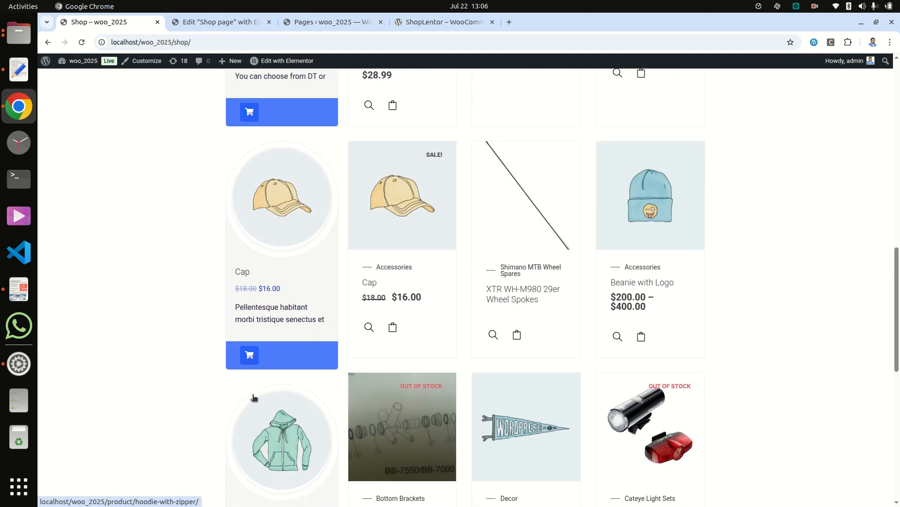
{"action": "scroll", "coordinate": [252, 373], "scroll_direction": "up", "scroll_amount": 6}
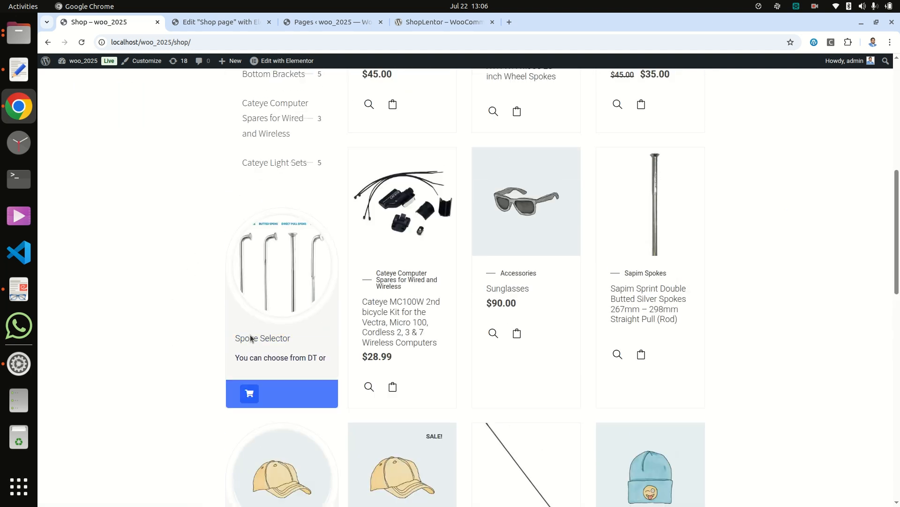
{"action": "left_click", "coordinate": [218, 25]}
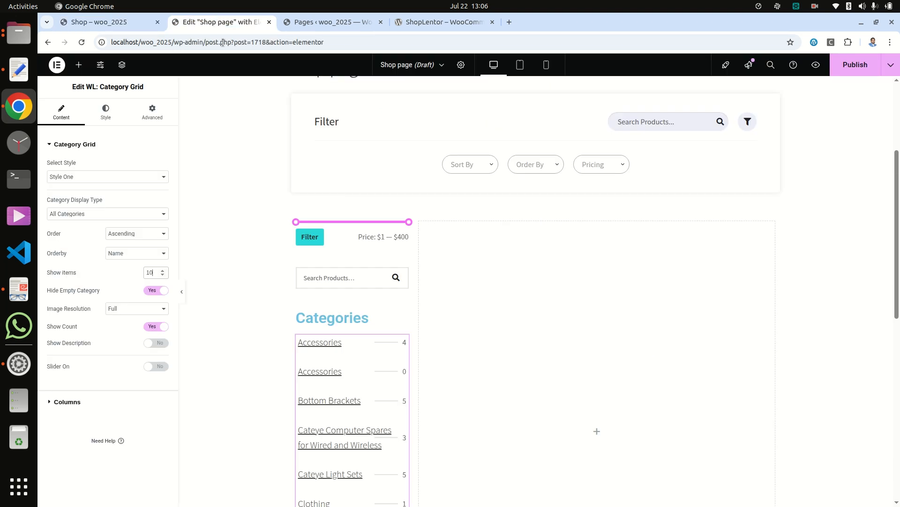
{"action": "left_click", "coordinate": [80, 66]}
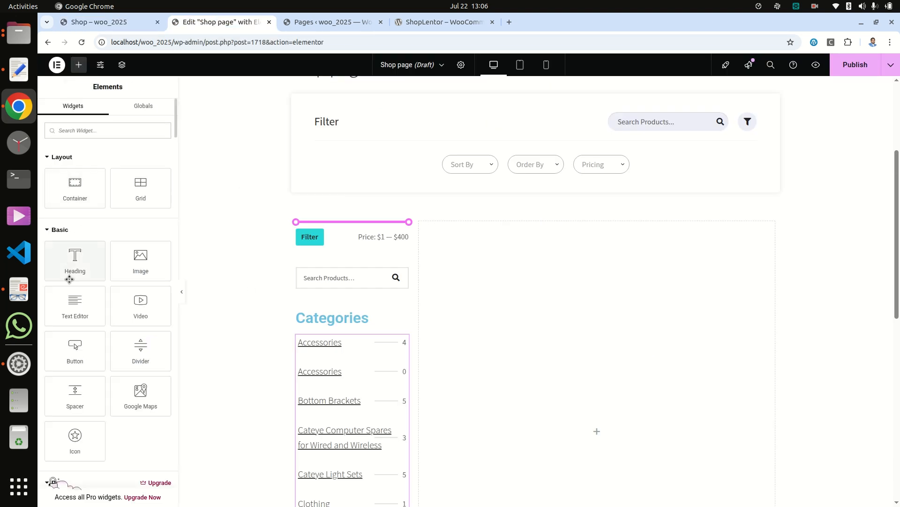
{"action": "left_click_drag", "start_coordinate": [72, 270], "coordinate": [347, 183]}
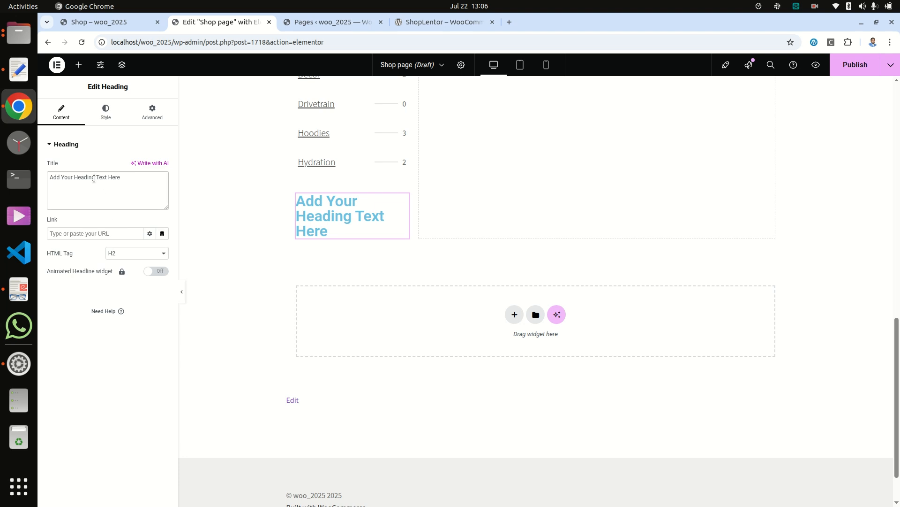
{"action": "triple_click", "coordinate": [90, 177]}
{"action": "type", "text": "F"}
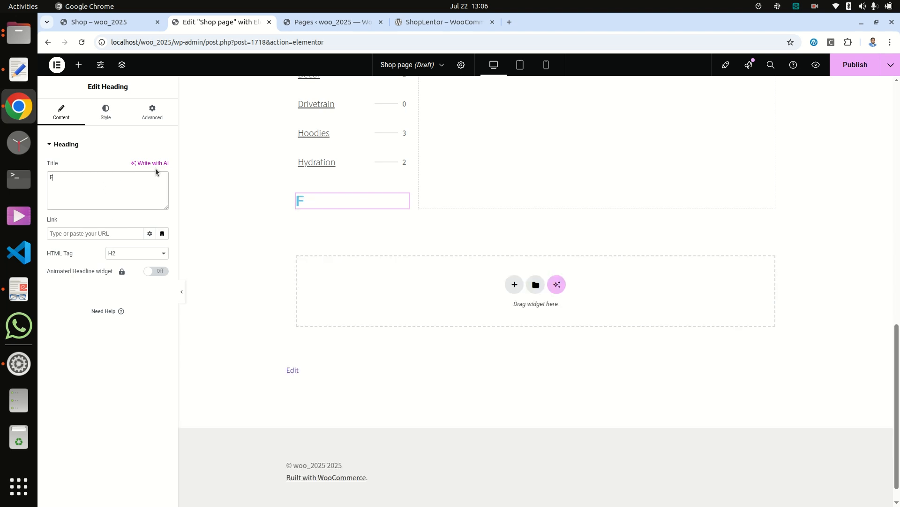
{"action": "type", "text": "eatured Pro"}
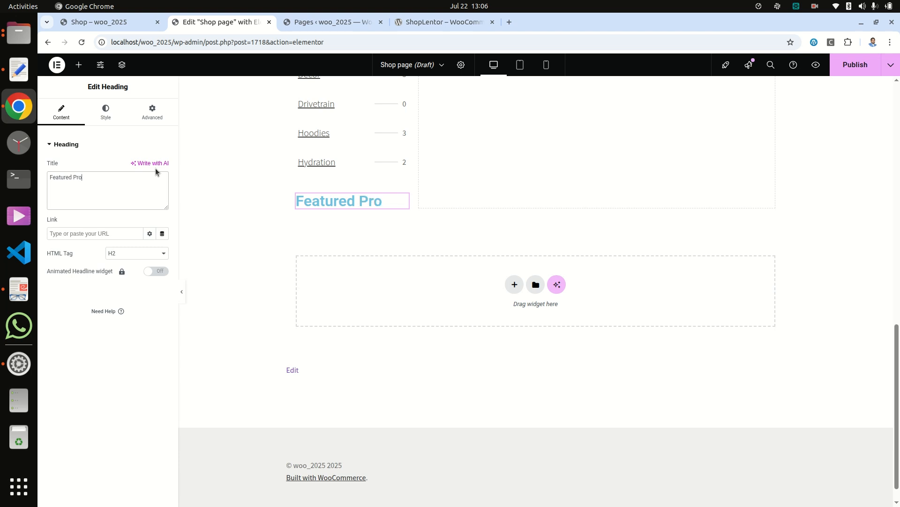
{"action": "type", "text": "duct"}
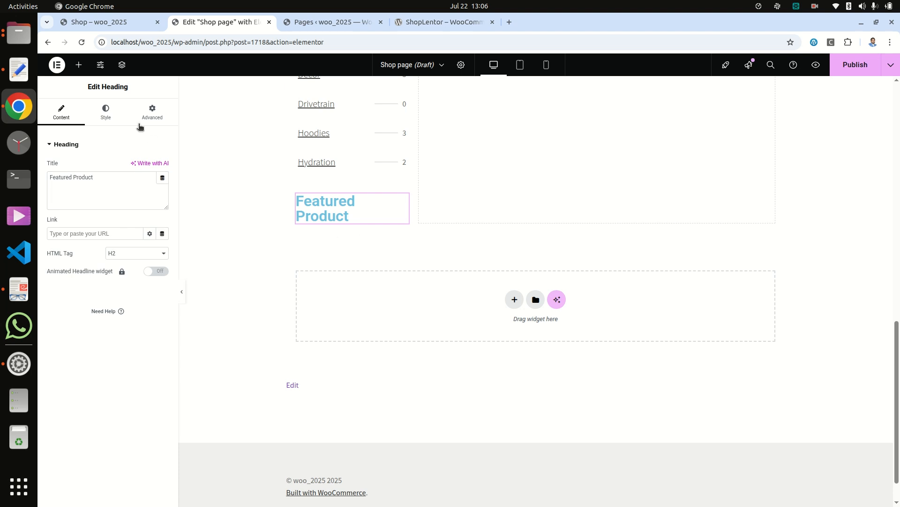
- Find the WL: Product Curvy widget and place it below the Featured Product heading
{"action": "left_click", "coordinate": [78, 64]}
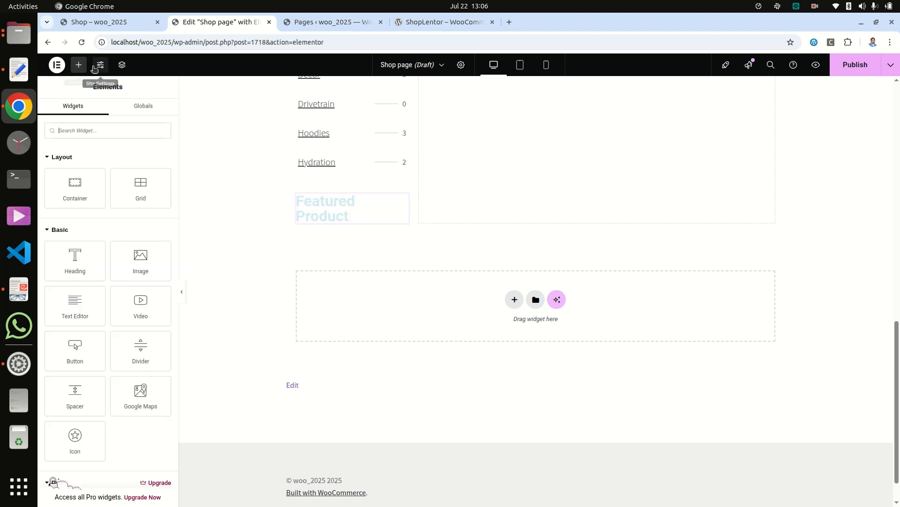
{"action": "left_click", "coordinate": [85, 132]}
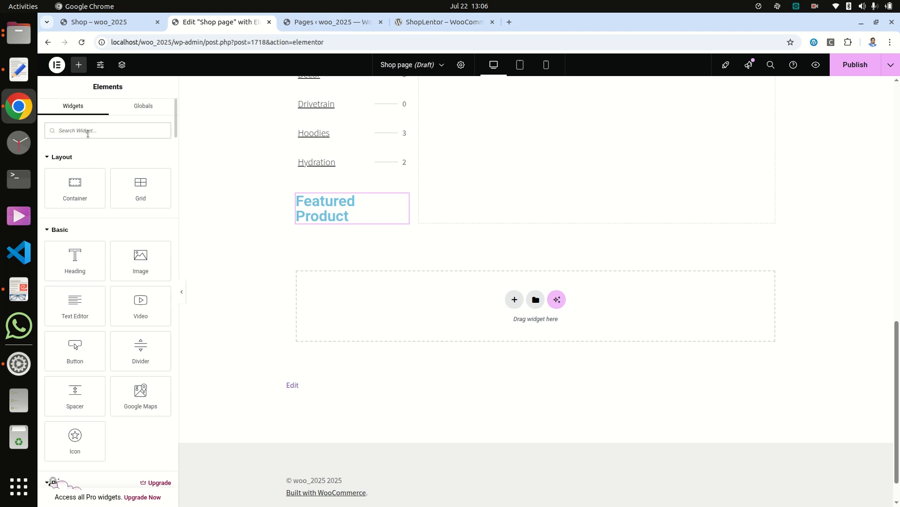
{"action": "type", "text": "curvy"}
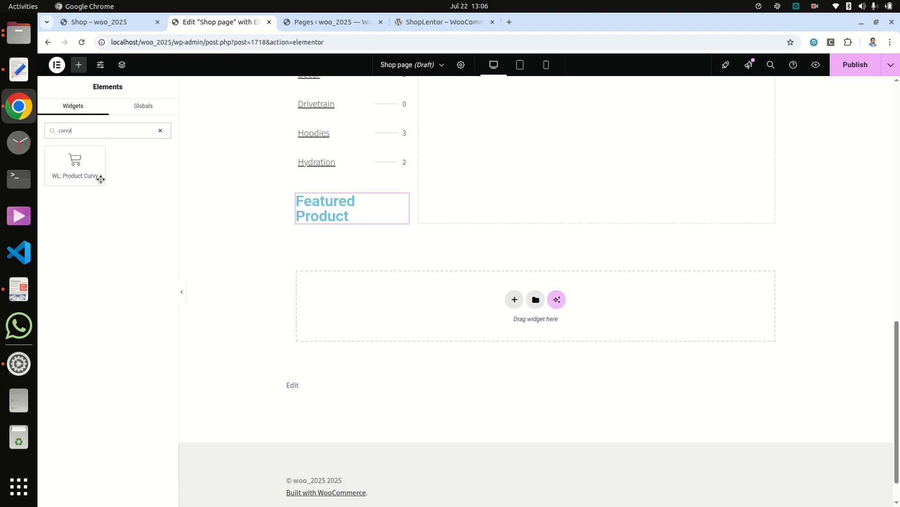
{"action": "left_click_drag", "start_coordinate": [75, 160], "coordinate": [348, 219]}
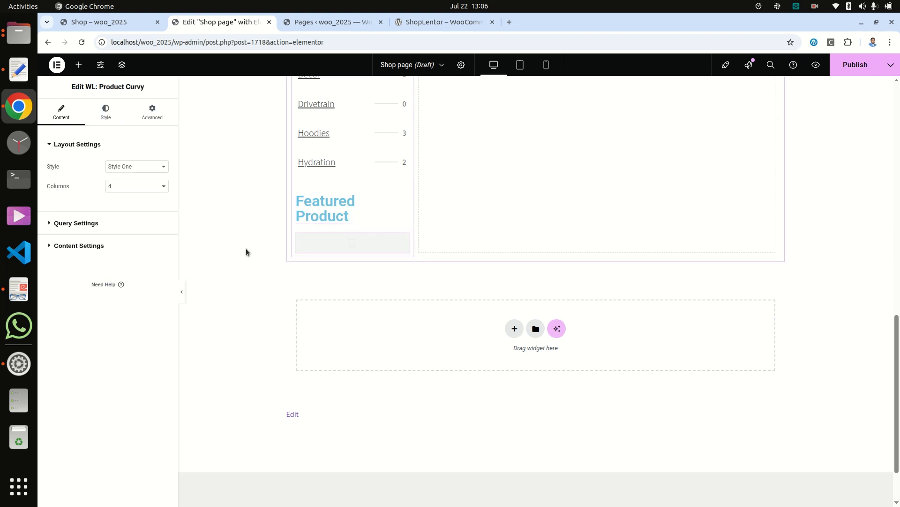
- Filter the Product Curvy widget's query to Featured Products
{"action": "left_click", "coordinate": [77, 223]}
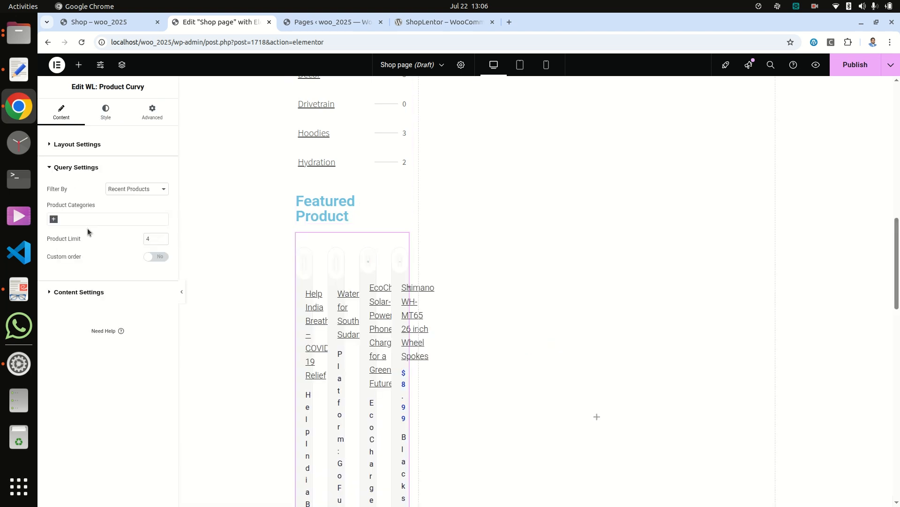
{"action": "left_click", "coordinate": [134, 189]}
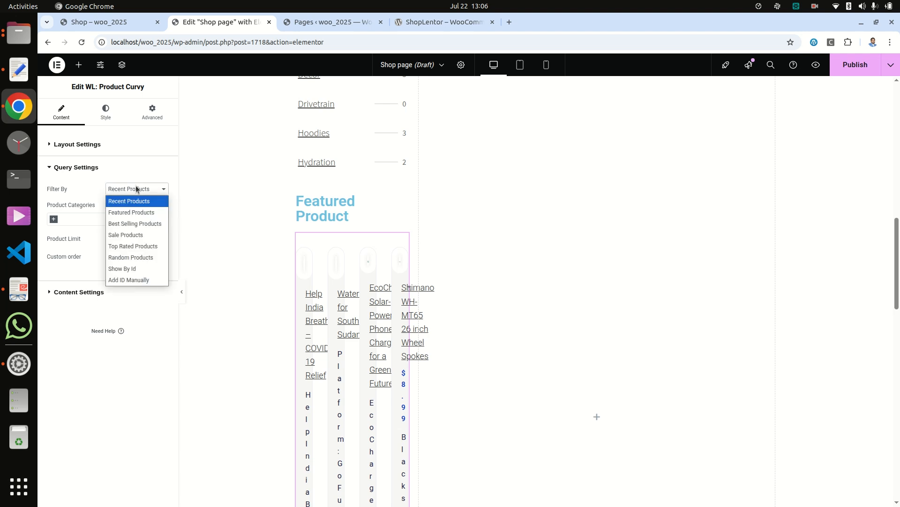
{"action": "left_click", "coordinate": [139, 213]}
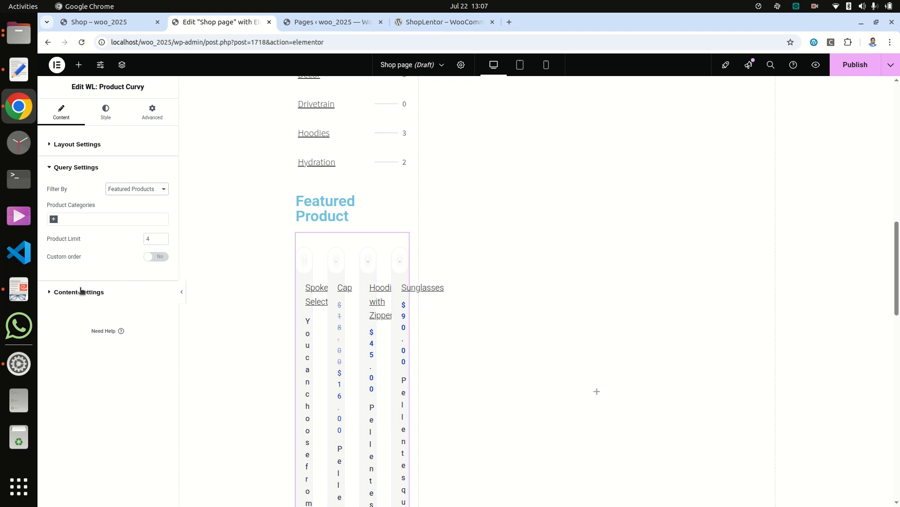
- Set the Product Curvy layout to 1 column and check the product list in the sidebar
{"action": "left_click", "coordinate": [81, 144]}
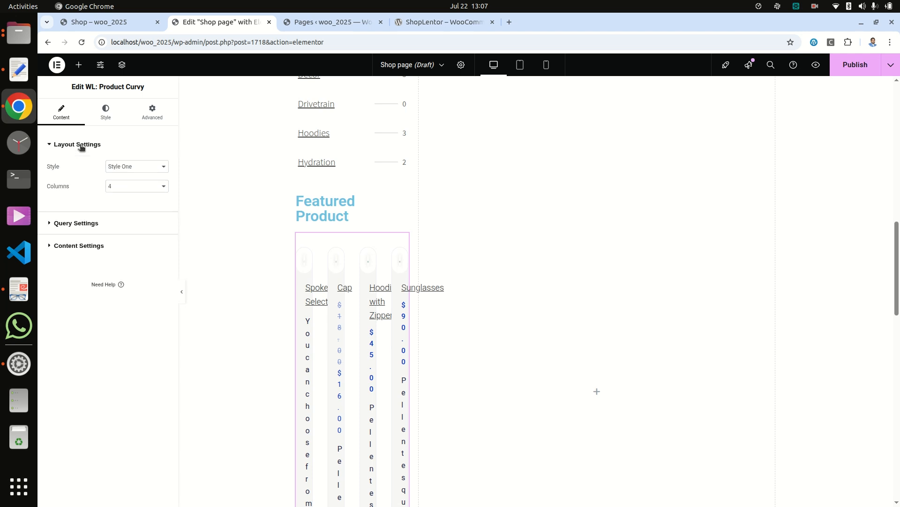
{"action": "left_click", "coordinate": [120, 186]}
{"action": "left_click", "coordinate": [121, 198]}
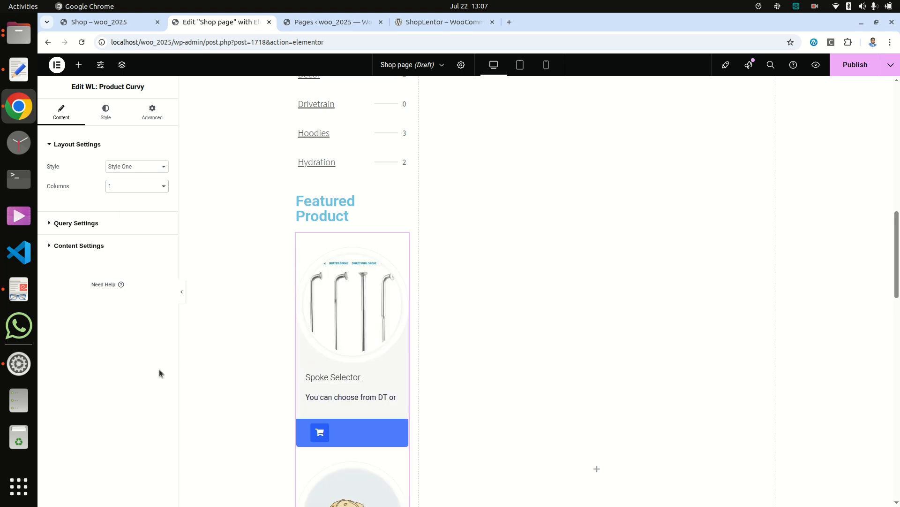
{"action": "scroll", "coordinate": [347, 384], "scroll_direction": "down", "scroll_amount": 12}
{"action": "scroll", "coordinate": [343, 377], "scroll_direction": "down", "scroll_amount": 5}
{"action": "scroll", "coordinate": [343, 376], "scroll_direction": "up", "scroll_amount": 15}
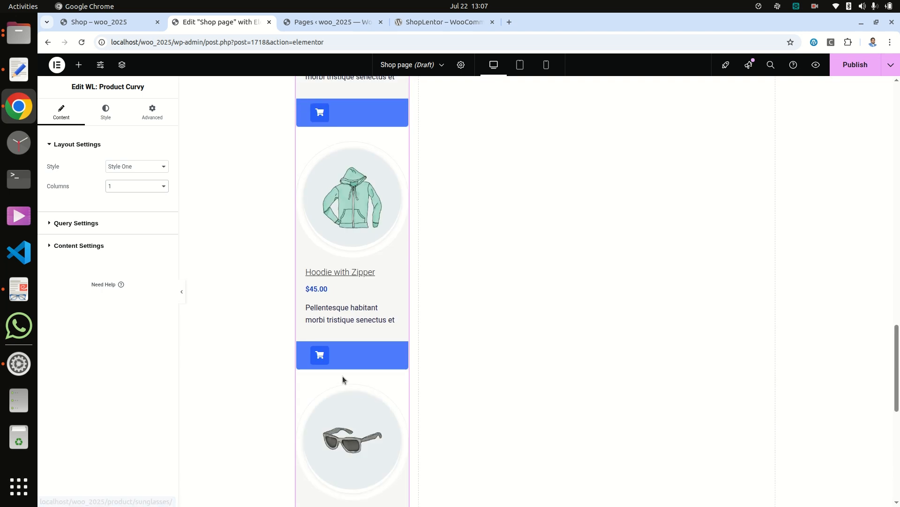
{"action": "scroll", "coordinate": [342, 377], "scroll_direction": "up", "scroll_amount": 4}
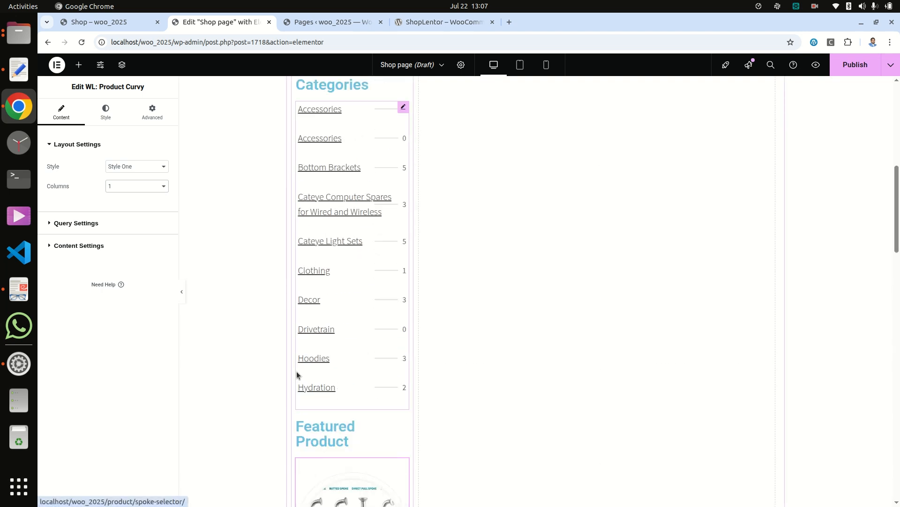
- Hide the price in the Product Curvy widget's content display
{"action": "left_click", "coordinate": [72, 228]}
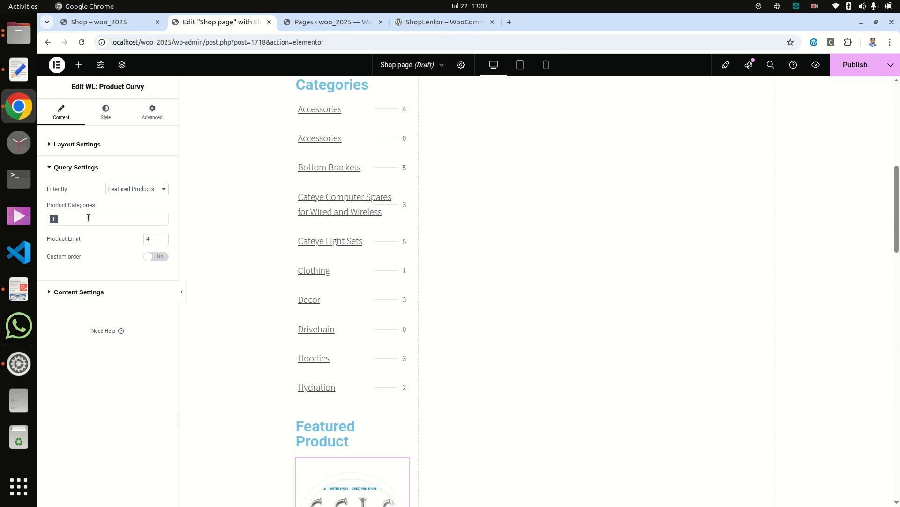
{"action": "left_click", "coordinate": [58, 292]}
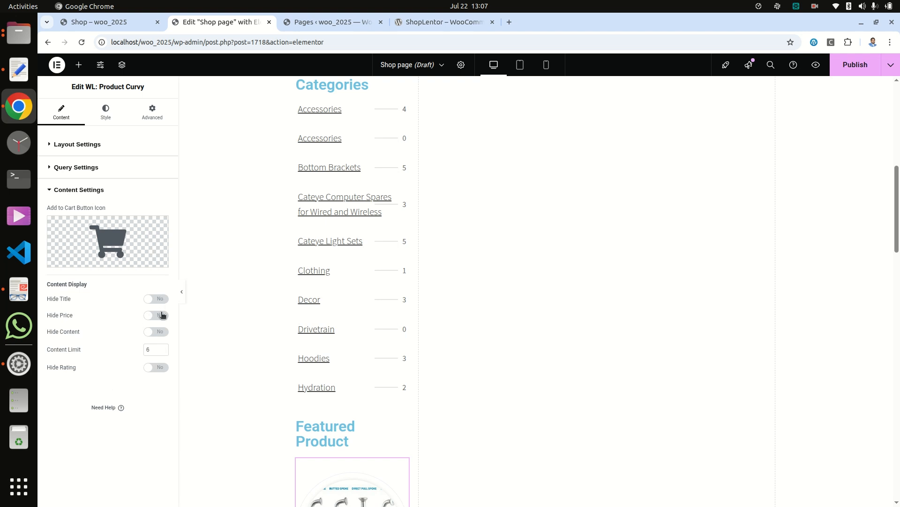
{"action": "scroll", "coordinate": [215, 307], "scroll_direction": "down", "scroll_amount": 6}
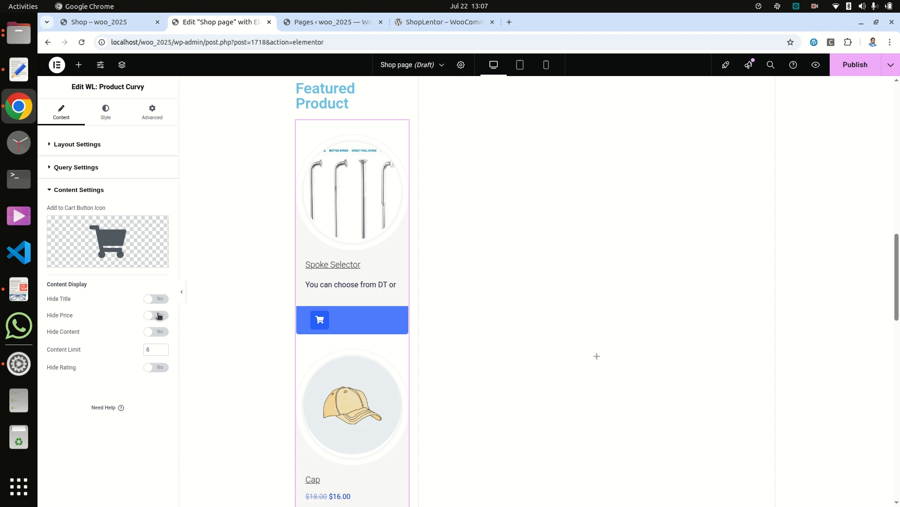
{"action": "left_click", "coordinate": [158, 315]}
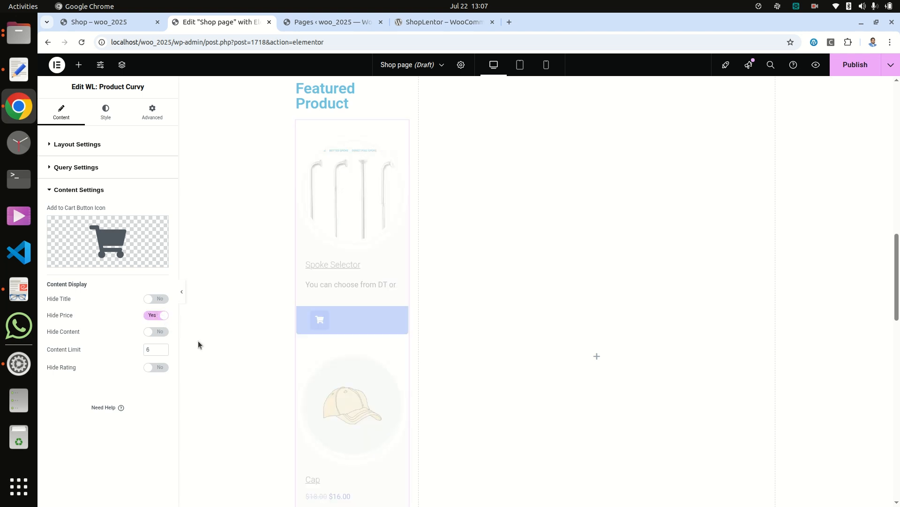
{"action": "scroll", "coordinate": [226, 357], "scroll_direction": "down", "scroll_amount": 5}
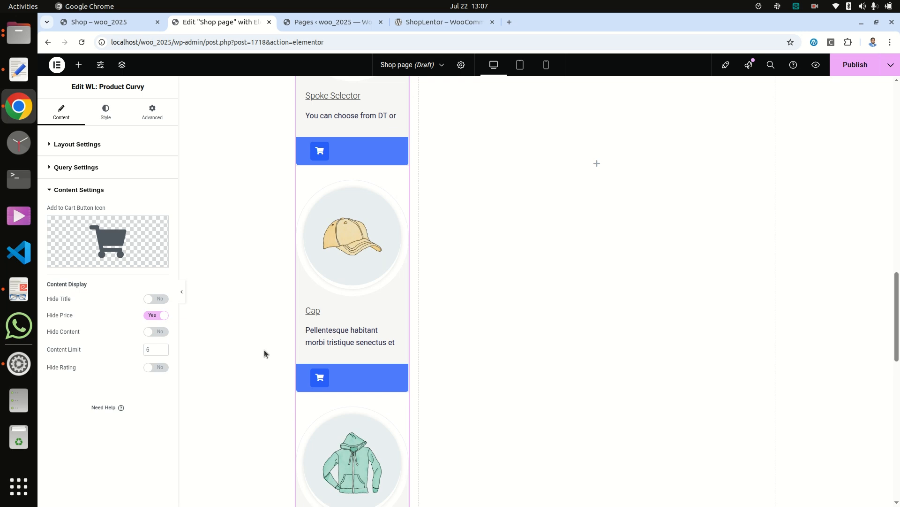
{"action": "scroll", "coordinate": [394, 356], "scroll_direction": "up", "scroll_amount": 1}
{"action": "scroll", "coordinate": [393, 345], "scroll_direction": "up", "scroll_amount": 5}
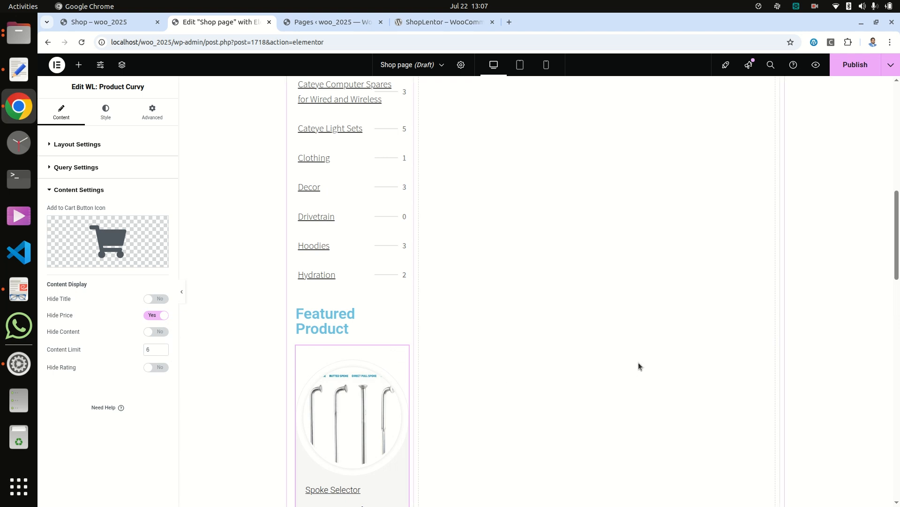
- Following the finished Shop page's product area, find the WL: Universal Product Layout widget and place it in the empty wide column
{"action": "scroll", "coordinate": [638, 358], "scroll_direction": "up", "scroll_amount": 6}
{"action": "scroll", "coordinate": [640, 355], "scroll_direction": "up", "scroll_amount": 2}
{"action": "scroll", "coordinate": [640, 355], "scroll_direction": "down", "scroll_amount": 3}
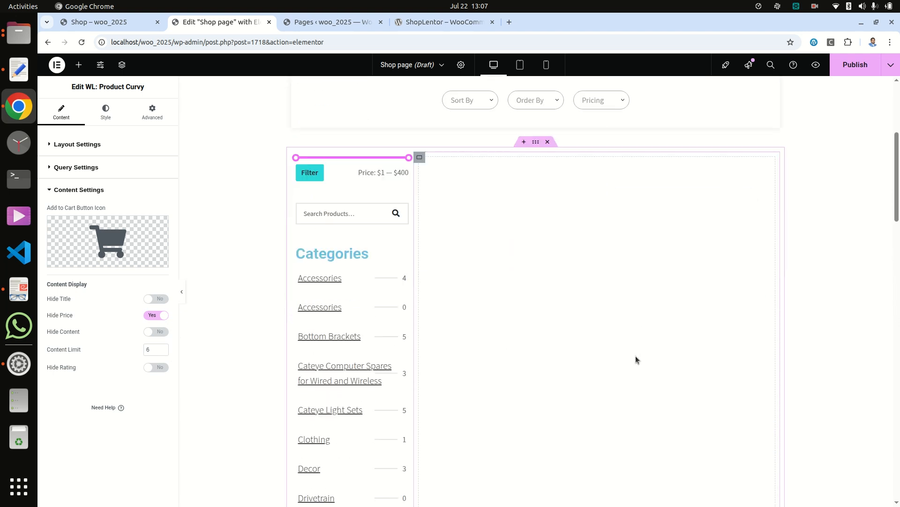
{"action": "left_click", "coordinate": [86, 24]}
{"action": "scroll", "coordinate": [258, 288], "scroll_direction": "up", "scroll_amount": 5}
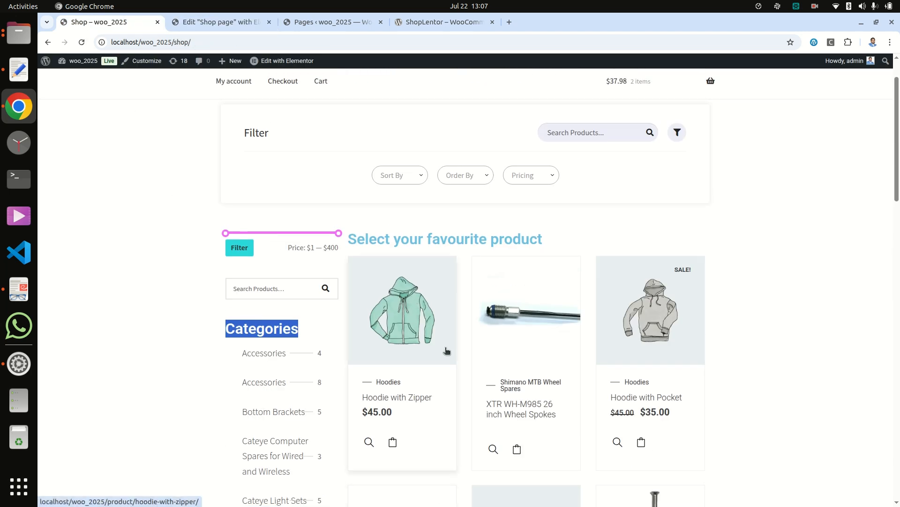
{"action": "scroll", "coordinate": [446, 345], "scroll_direction": "down", "scroll_amount": 3}
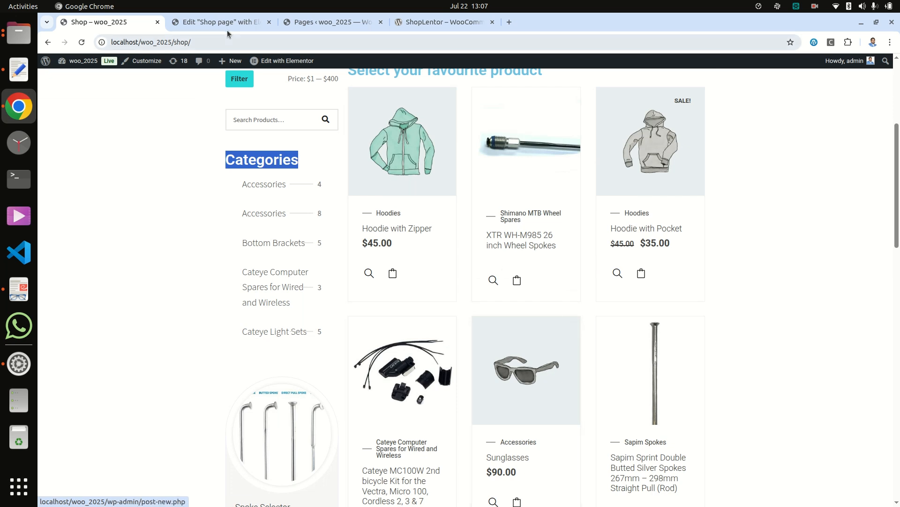
{"action": "left_click", "coordinate": [220, 18]}
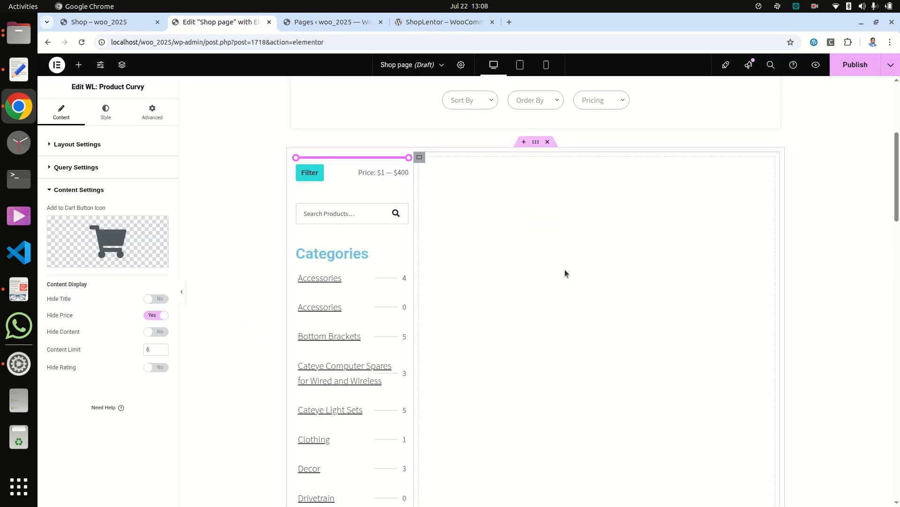
{"action": "left_click", "coordinate": [79, 66]}
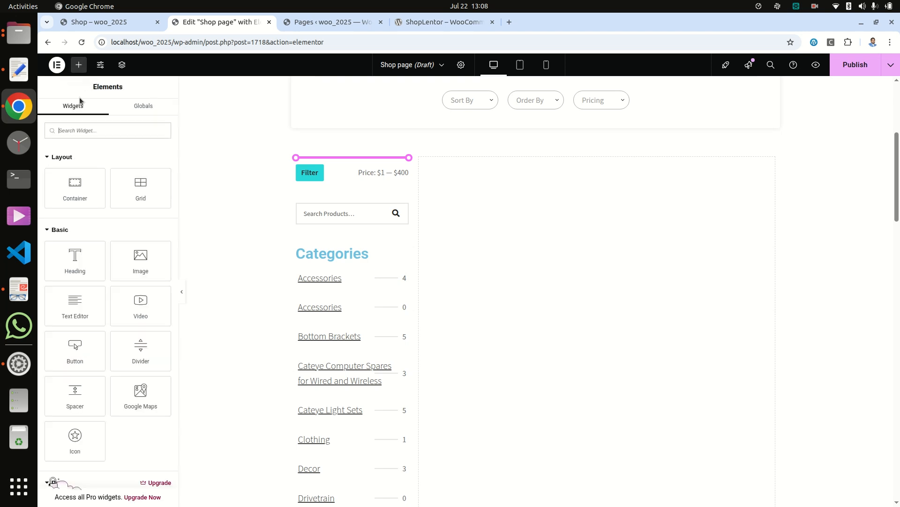
{"action": "left_click", "coordinate": [82, 130]}
{"action": "type", "text": "univ"}
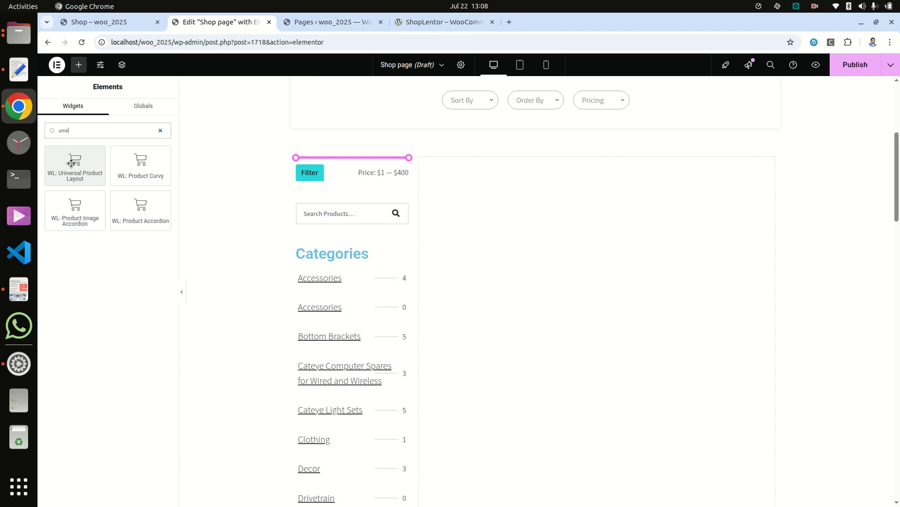
{"action": "left_click_drag", "start_coordinate": [71, 163], "coordinate": [533, 185]}
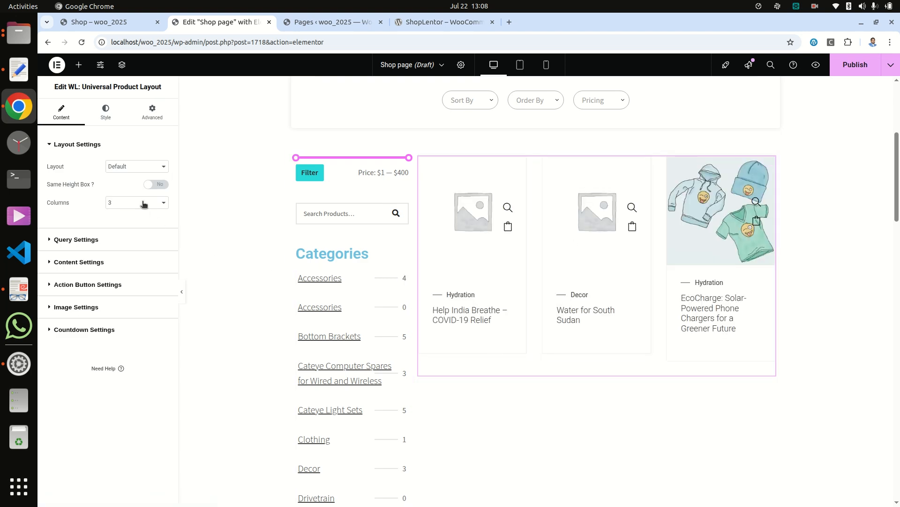
{"action": "left_click", "coordinate": [119, 204]}
{"action": "left_click", "coordinate": [118, 203]}
{"action": "left_click", "coordinate": [119, 203]}
{"action": "left_click", "coordinate": [119, 204]}
{"action": "left_click", "coordinate": [120, 202]}
{"action": "left_click", "coordinate": [120, 203]}
- Set the Universal Product Layout's product limit to 20
{"action": "left_click", "coordinate": [82, 240]}
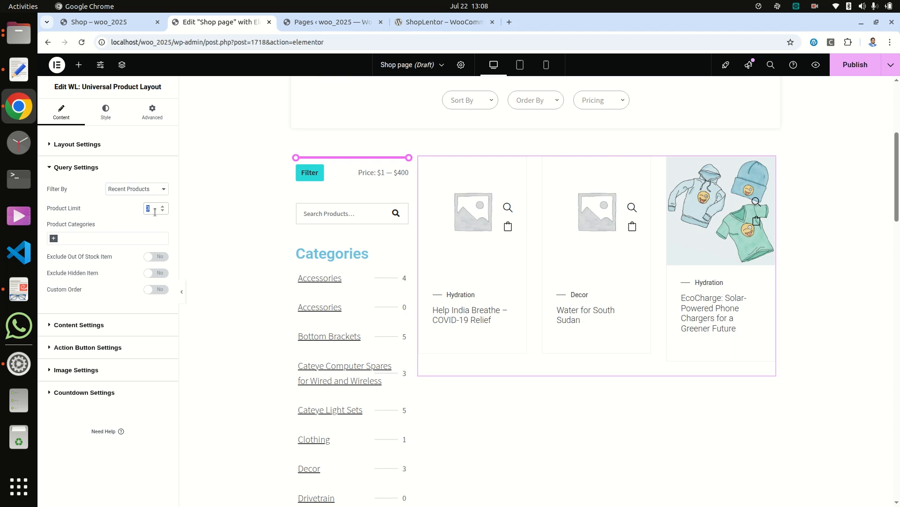
{"action": "type", "text": "20"}
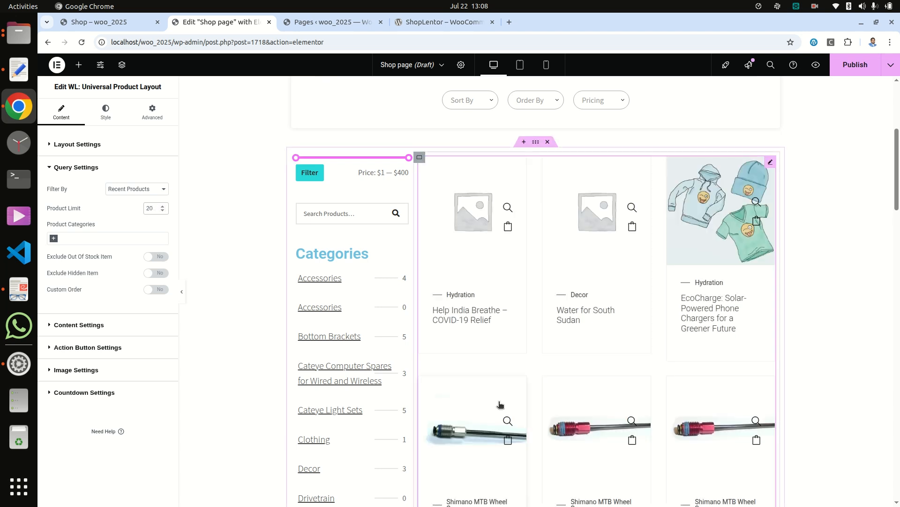
{"action": "scroll", "coordinate": [500, 401], "scroll_direction": "down", "scroll_amount": 6}
{"action": "scroll", "coordinate": [500, 399], "scroll_direction": "up", "scroll_amount": 6}
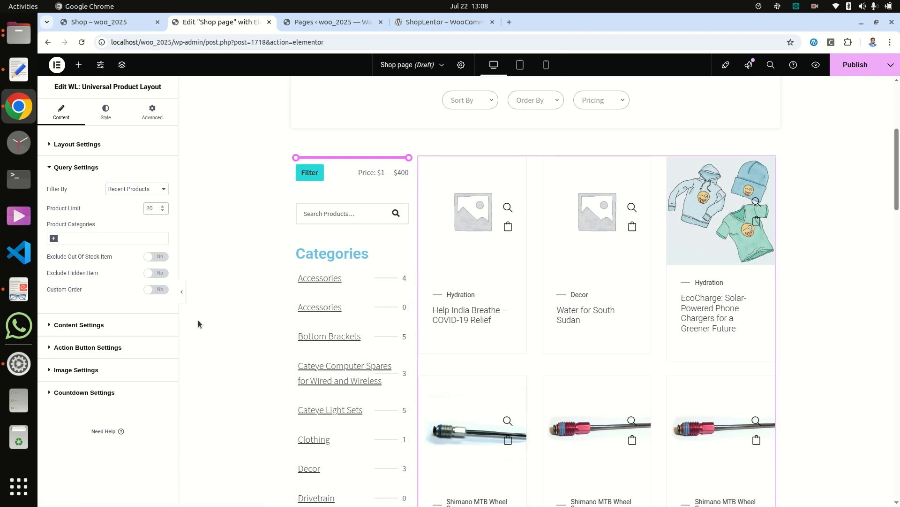
{"action": "left_click", "coordinate": [138, 188]}
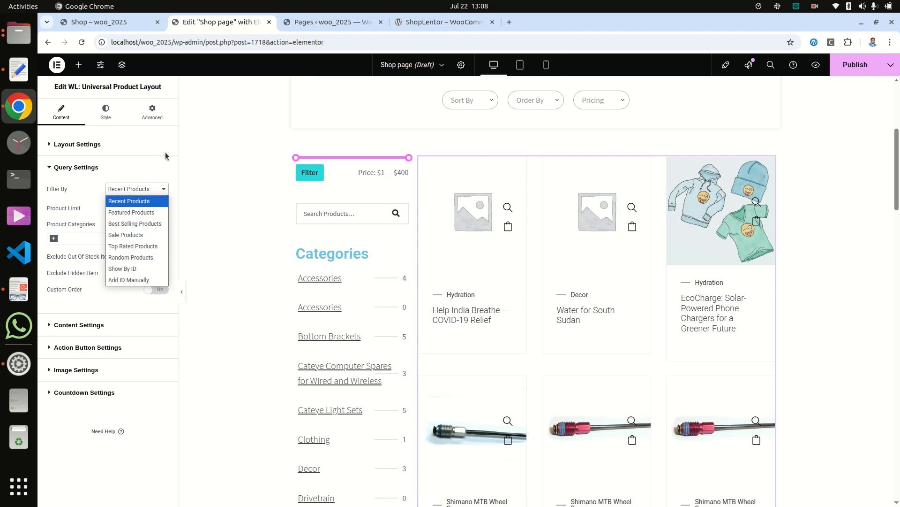
{"action": "left_click", "coordinate": [162, 173]}
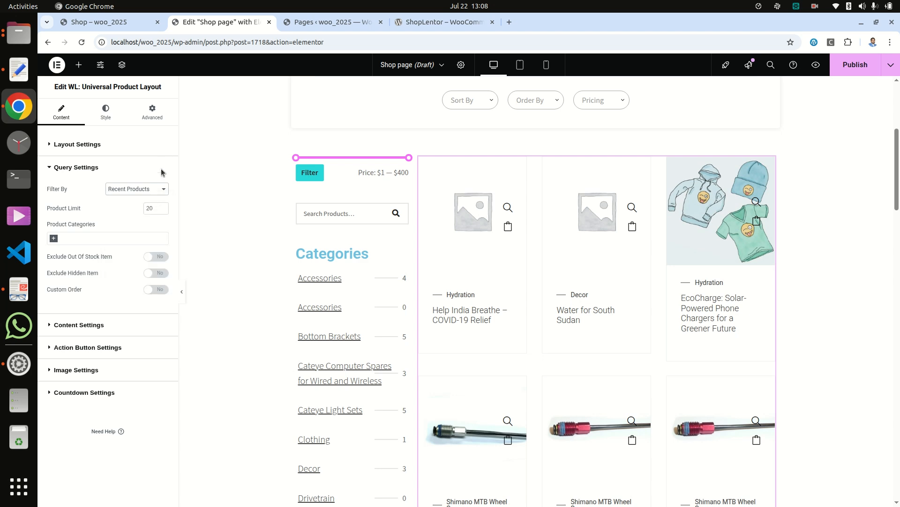
- Set the position of the product action buttons to Bottom
{"action": "left_click", "coordinate": [77, 325]}
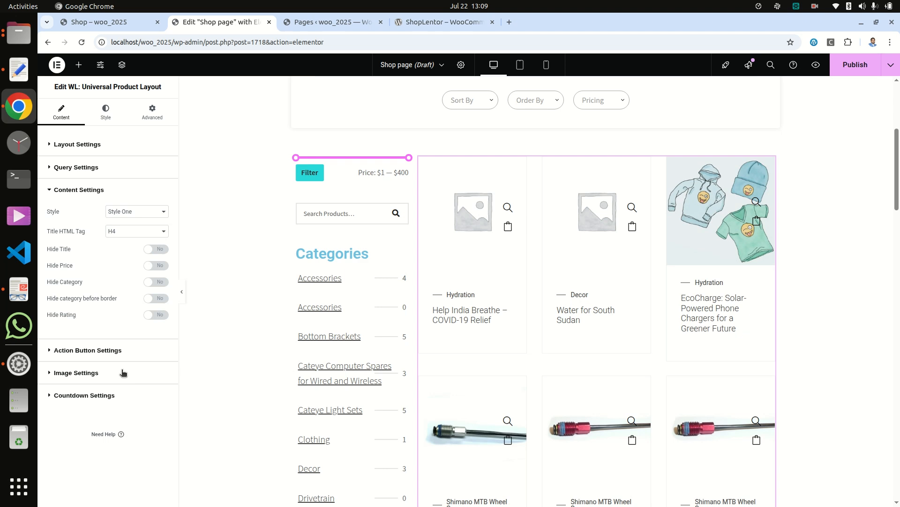
{"action": "left_click", "coordinate": [106, 351]}
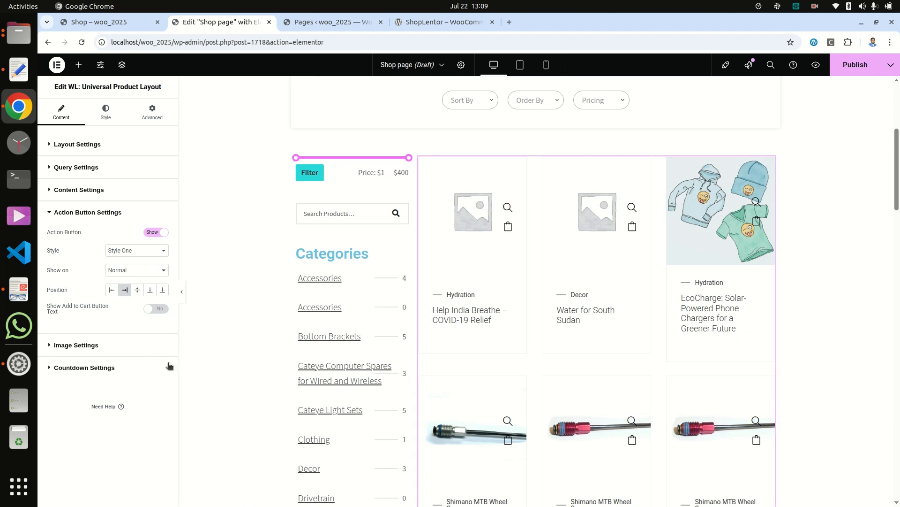
{"action": "left_click", "coordinate": [137, 290]}
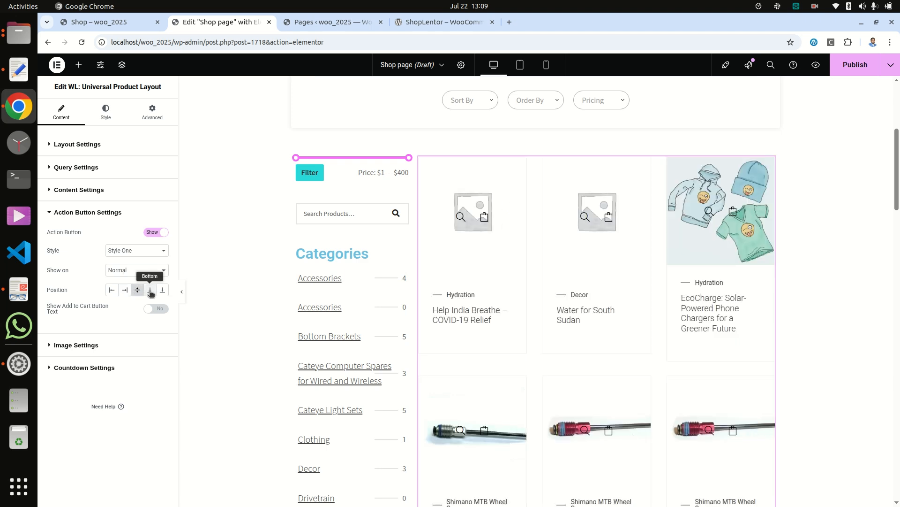
{"action": "left_click", "coordinate": [150, 292]}
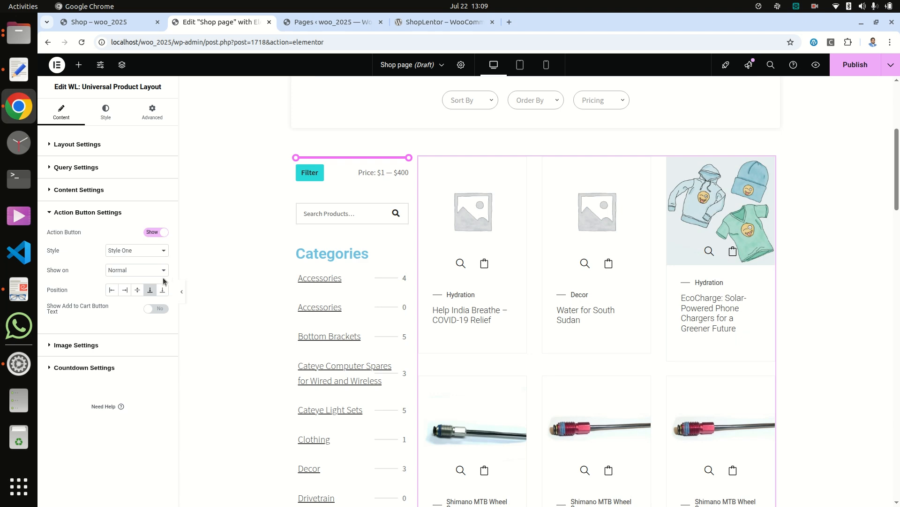
{"action": "left_click", "coordinate": [82, 346]}
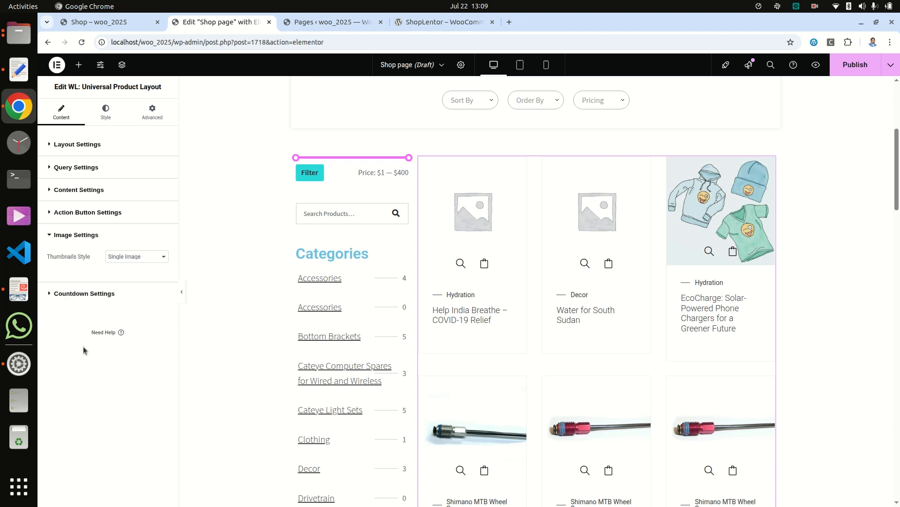
{"action": "left_click", "coordinate": [144, 258]}
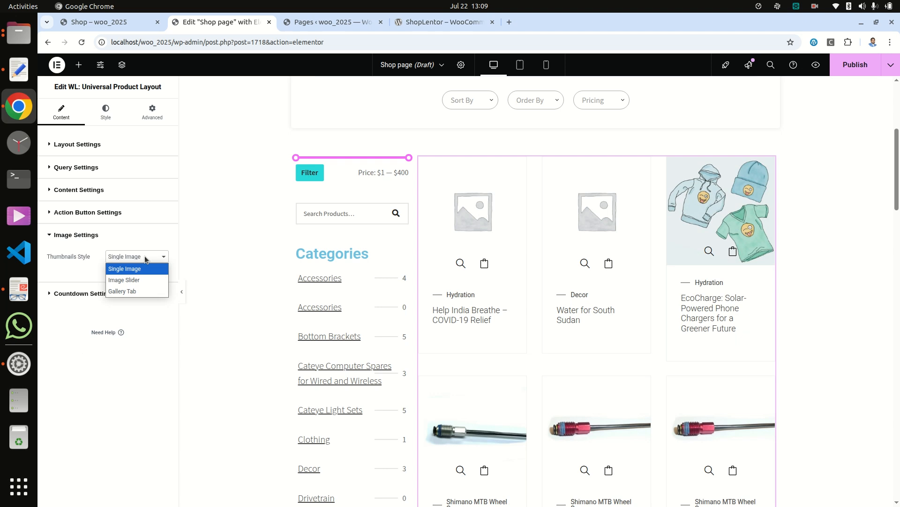
{"action": "left_click", "coordinate": [145, 258]}
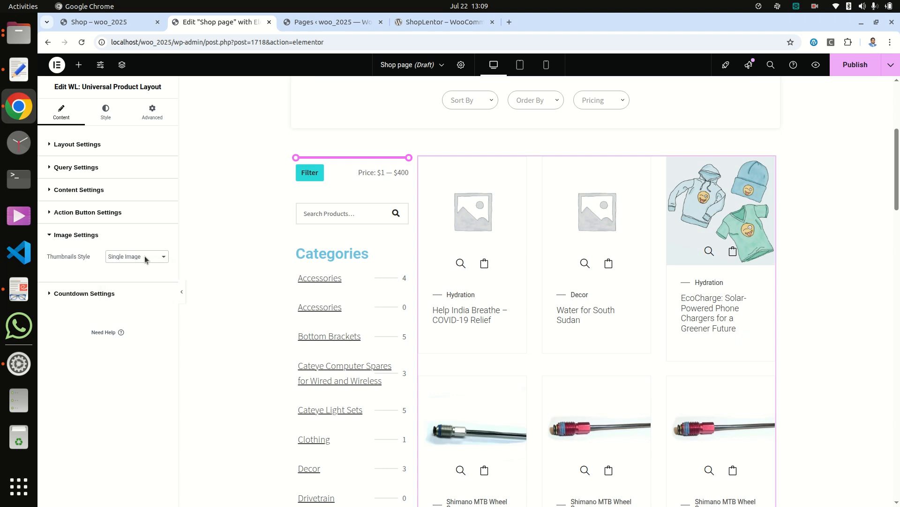
- Turn on the countdown timer for the Universal Product Layout and check the product grid
{"action": "left_click", "coordinate": [97, 295]}
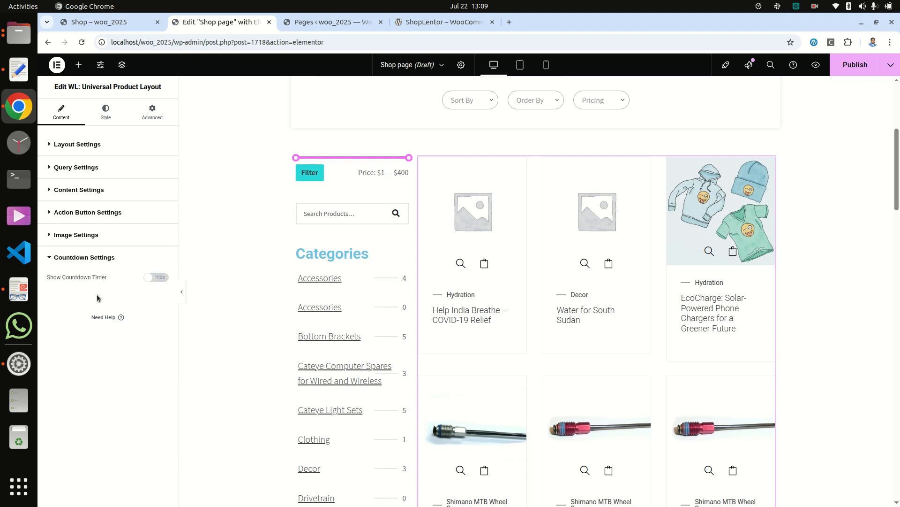
{"action": "left_click", "coordinate": [158, 277]}
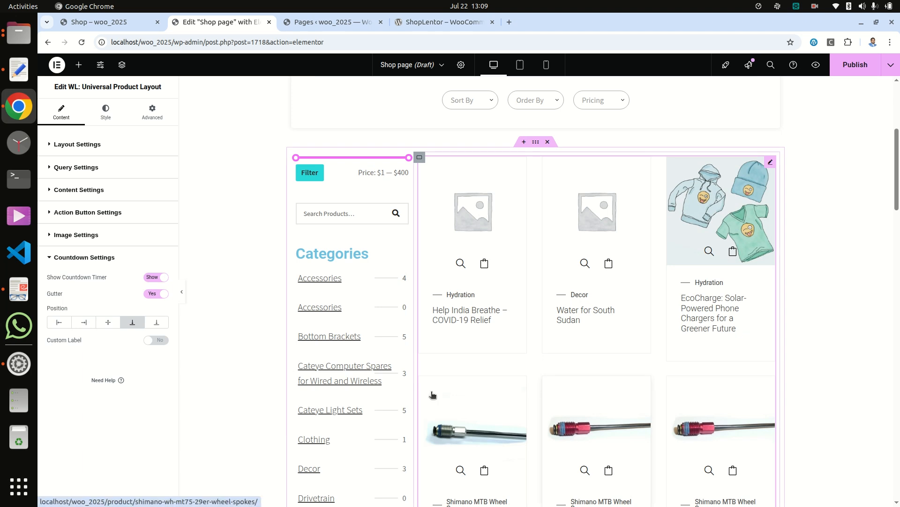
{"action": "scroll", "coordinate": [566, 370], "scroll_direction": "down", "scroll_amount": 3}
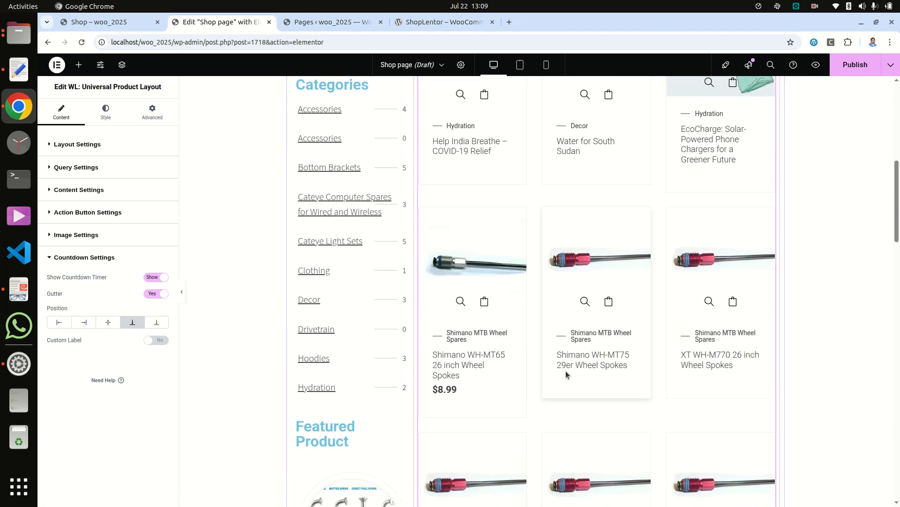
- Turn off the Universal Product Layout's countdown timer and enable the Same Height Box option for its products
{"action": "scroll", "coordinate": [566, 371], "scroll_direction": "up", "scroll_amount": 2}
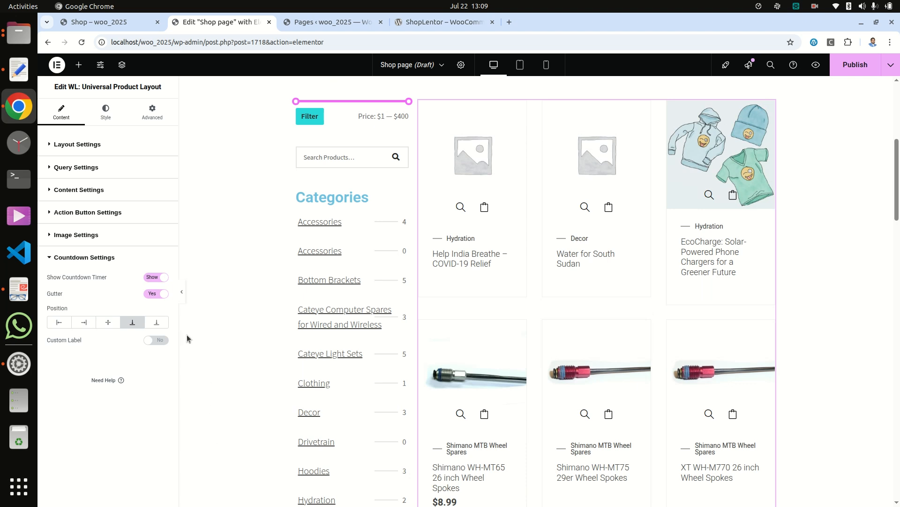
{"action": "left_click", "coordinate": [152, 278]}
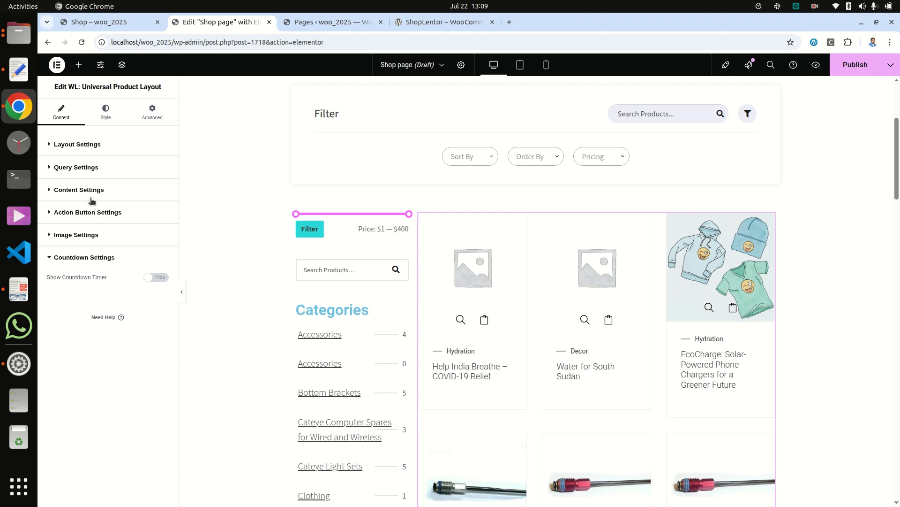
{"action": "left_click", "coordinate": [81, 146]}
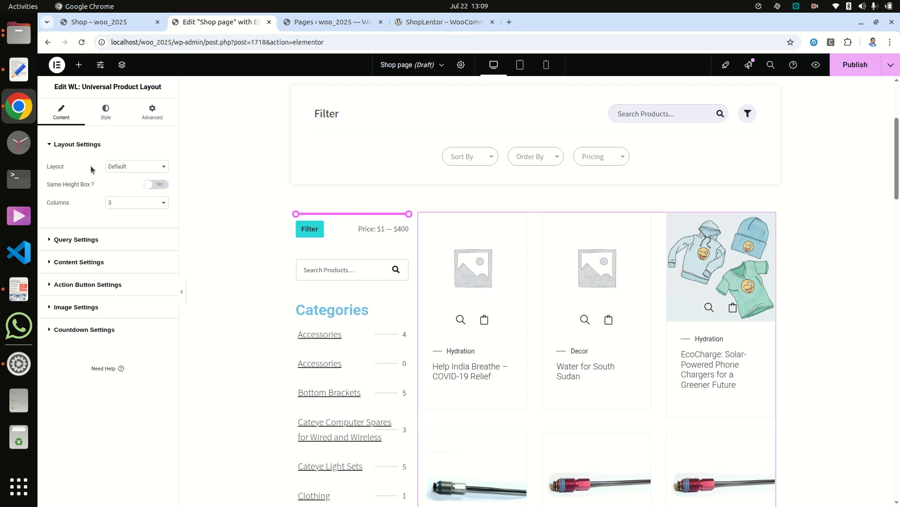
{"action": "left_click", "coordinate": [161, 185]}
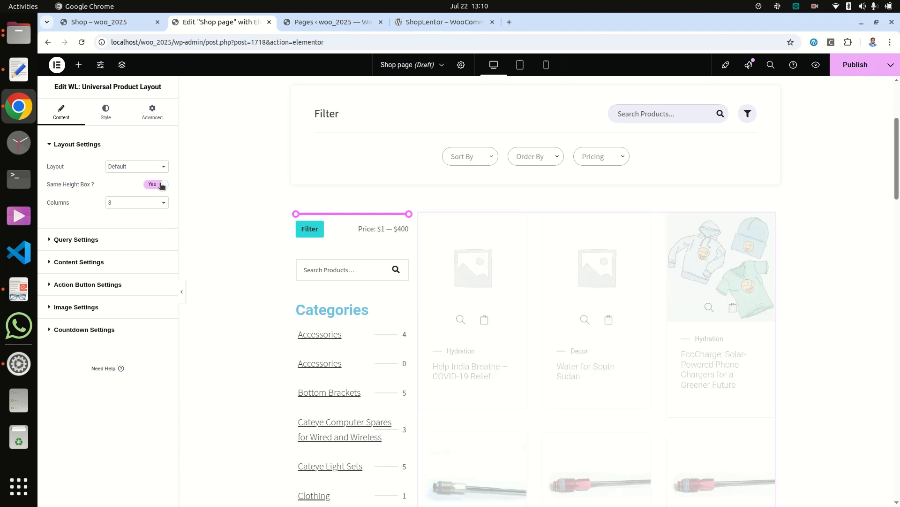
{"action": "scroll", "coordinate": [590, 396], "scroll_direction": "down", "scroll_amount": 8}
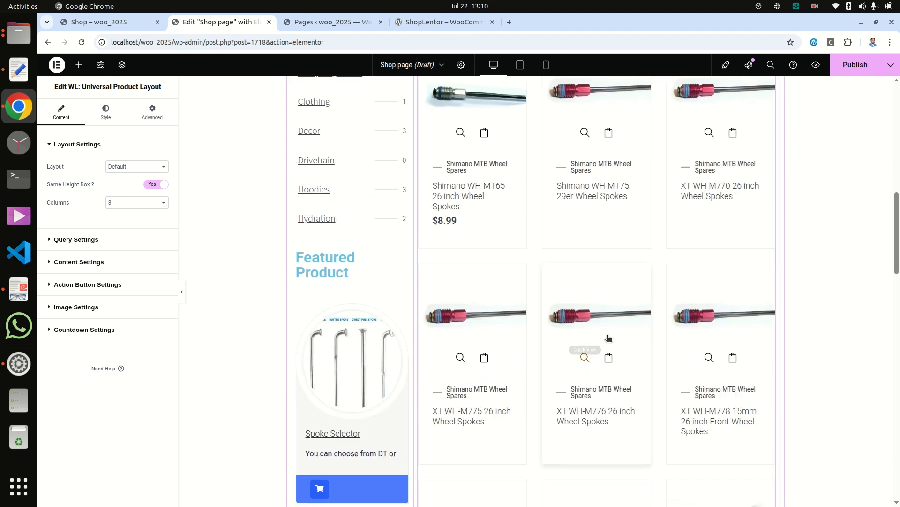
{"action": "scroll", "coordinate": [647, 323], "scroll_direction": "up", "scroll_amount": 3}
{"action": "scroll", "coordinate": [654, 361], "scroll_direction": "down", "scroll_amount": 5}
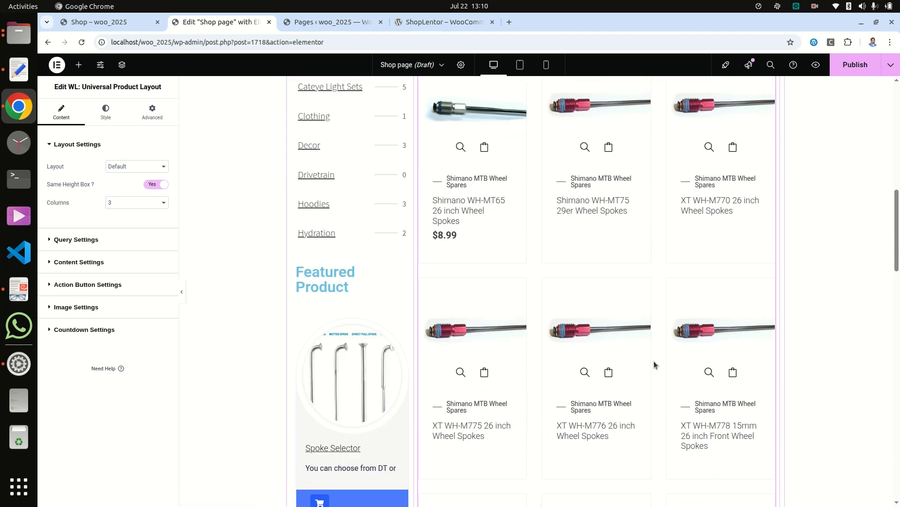
{"action": "scroll", "coordinate": [654, 357], "scroll_direction": "up", "scroll_amount": 10}
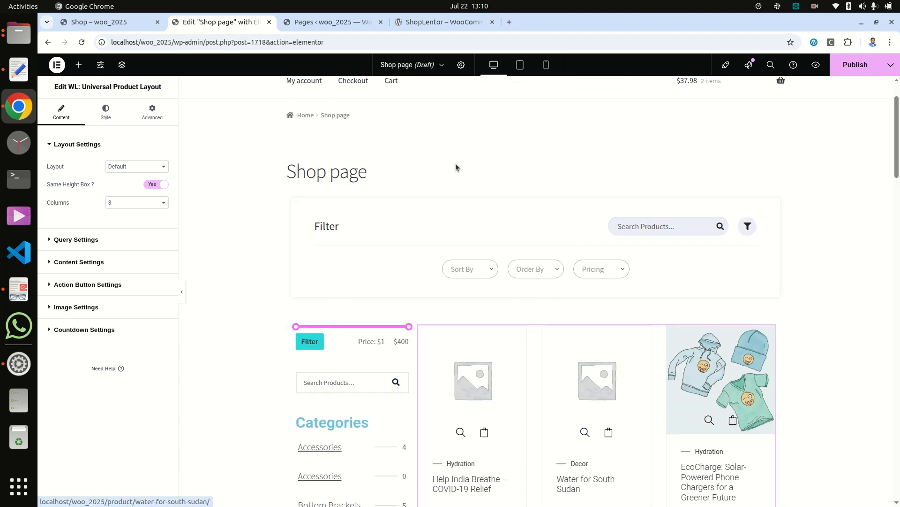
- Save the page to the site templates under the name "New shop page"
{"action": "left_click", "coordinate": [892, 67]}
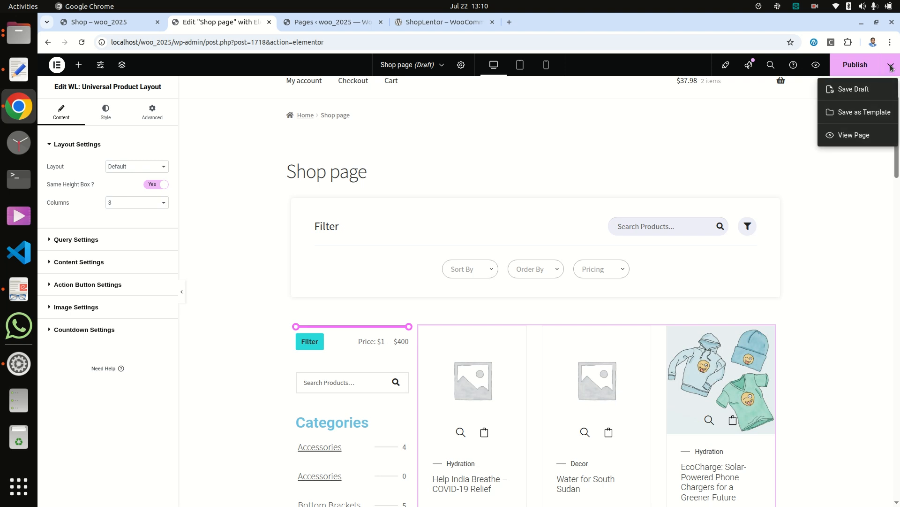
{"action": "left_click", "coordinate": [863, 115]}
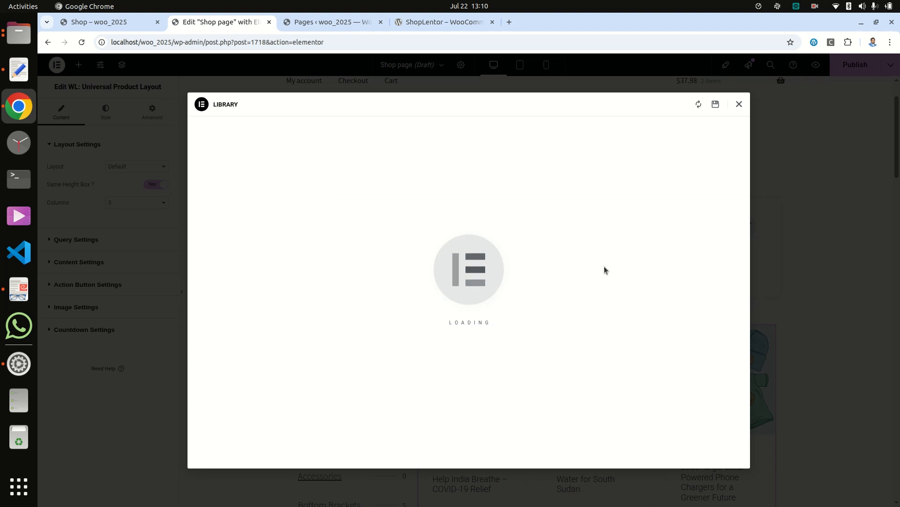
{"action": "left_click", "coordinate": [376, 272]}
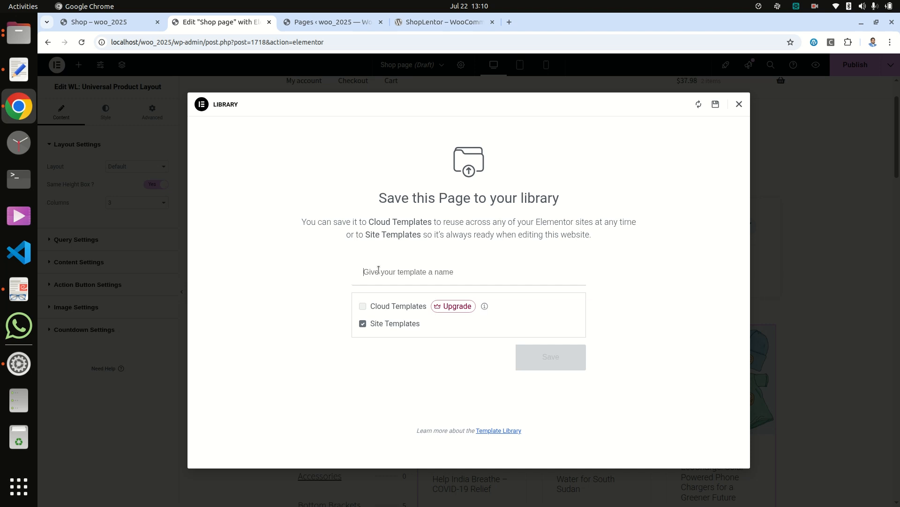
{"action": "type", "text": "New shop page"}
{"action": "left_click", "coordinate": [552, 361]}
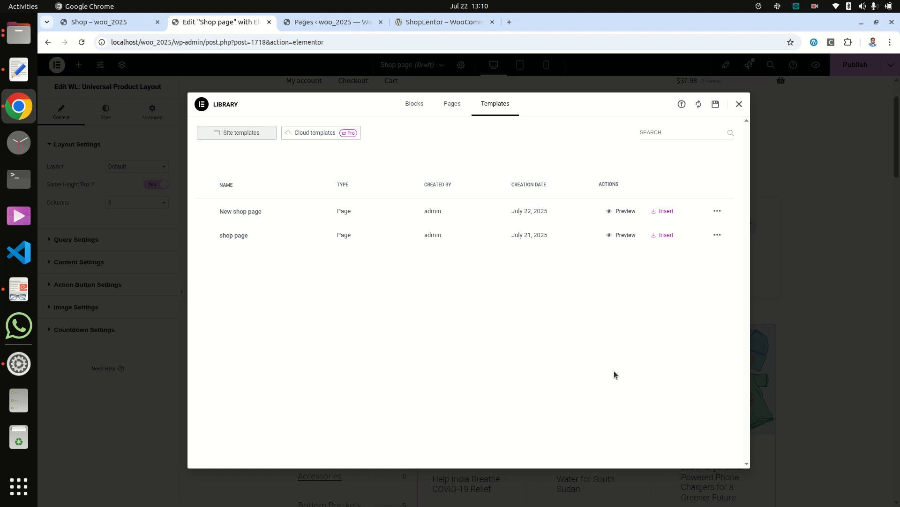
- In ShopLentor's WooCommerce Template settings, assign "New shop page (page)" as the Product Shop Page Template and save the settings
{"action": "left_click", "coordinate": [318, 26]}
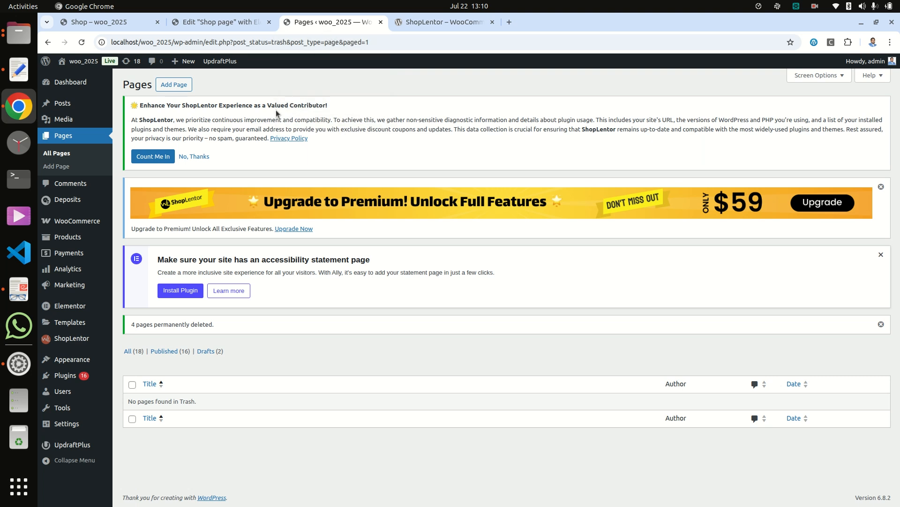
{"action": "mouse_move", "coordinate": [77, 341]}
{"action": "left_click", "coordinate": [146, 345]}
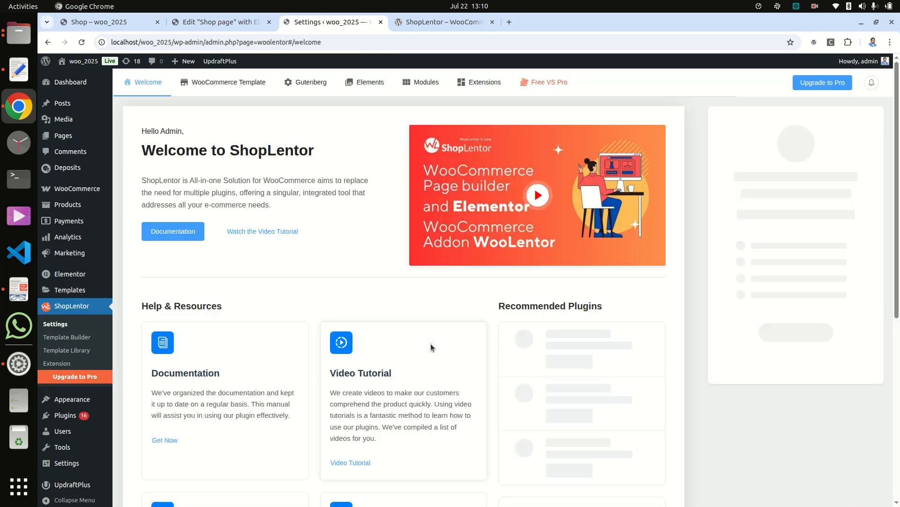
{"action": "left_click", "coordinate": [236, 89]}
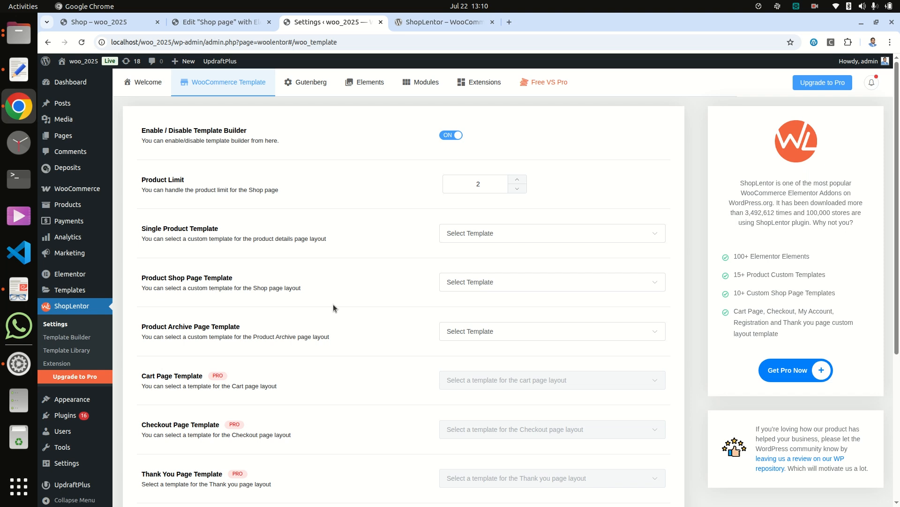
{"action": "left_click", "coordinate": [471, 282]}
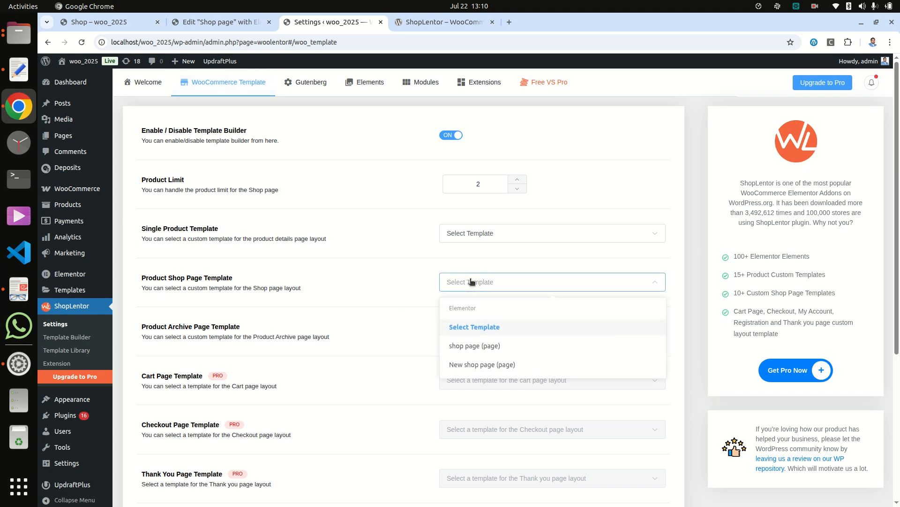
{"action": "left_click", "coordinate": [496, 366]}
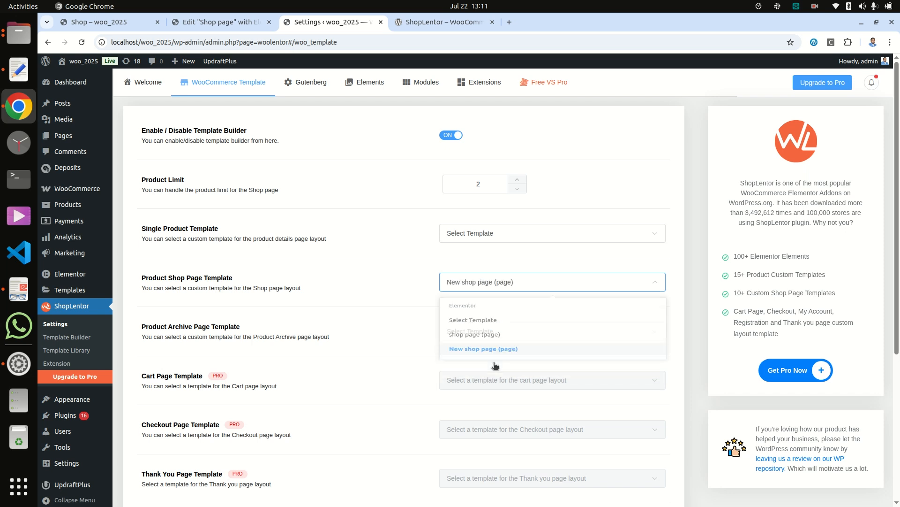
{"action": "scroll", "coordinate": [702, 378], "scroll_direction": "down", "scroll_amount": 1}
{"action": "scroll", "coordinate": [702, 375], "scroll_direction": "down", "scroll_amount": 5}
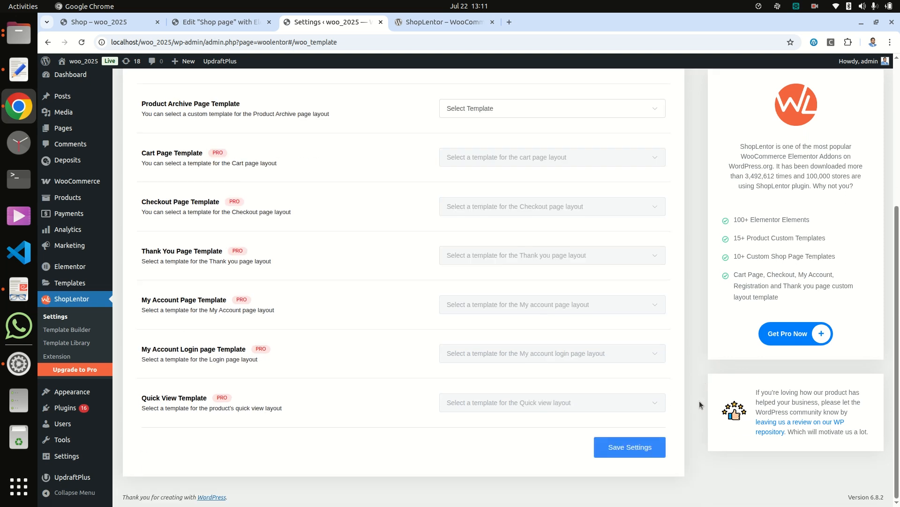
{"action": "left_click", "coordinate": [645, 448]}
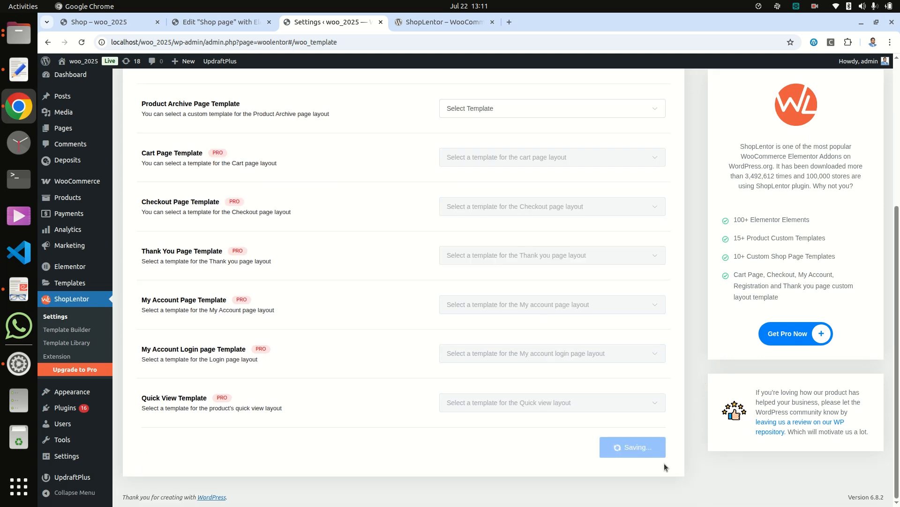
{"action": "left_click", "coordinate": [165, 43]}
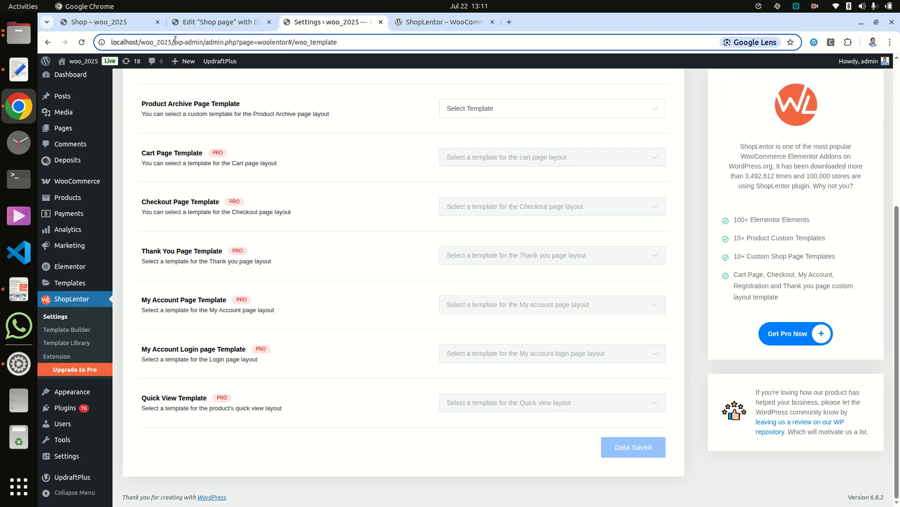
{"action": "left_click_drag", "start_coordinate": [172, 42], "coordinate": [93, 32]}
{"action": "key", "text": "ctrl+c"}
{"action": "left_click", "coordinate": [509, 22]}
{"action": "key", "text": "ctrl+v"}
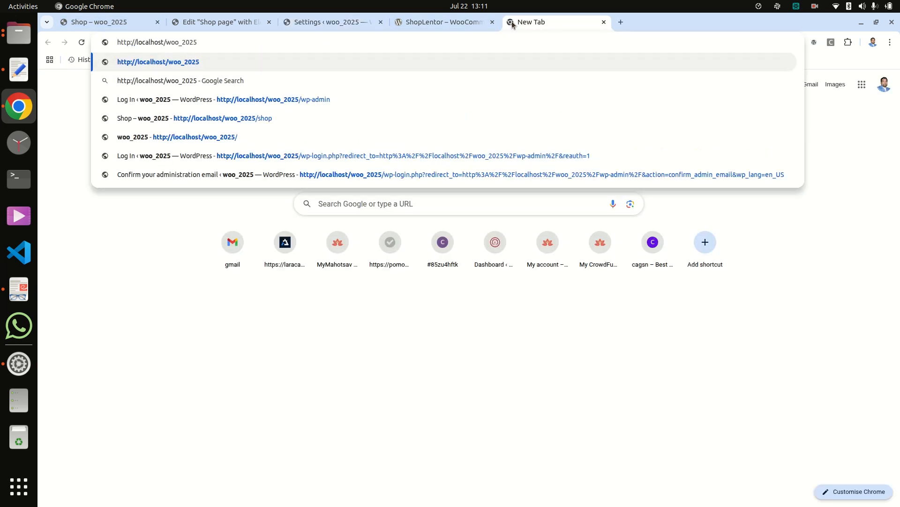
{"action": "type", "text": "/shop"}
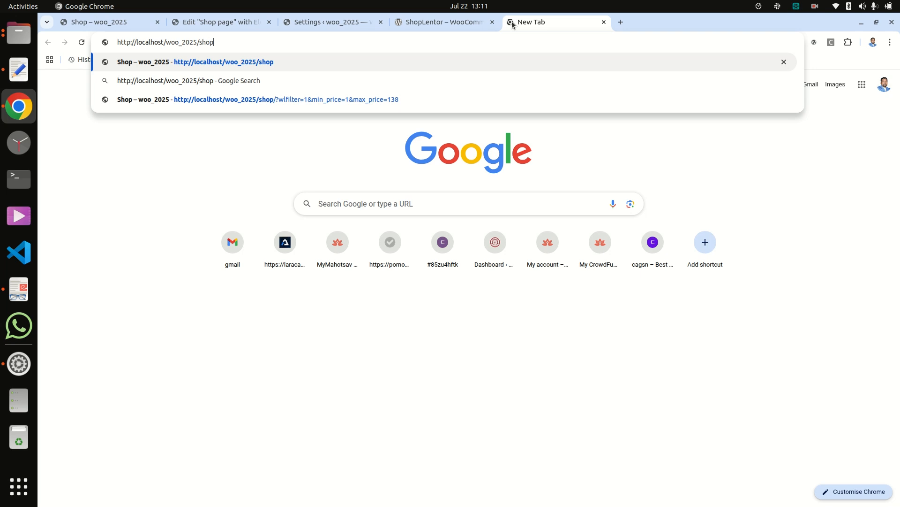
{"action": "key", "text": "Return"}
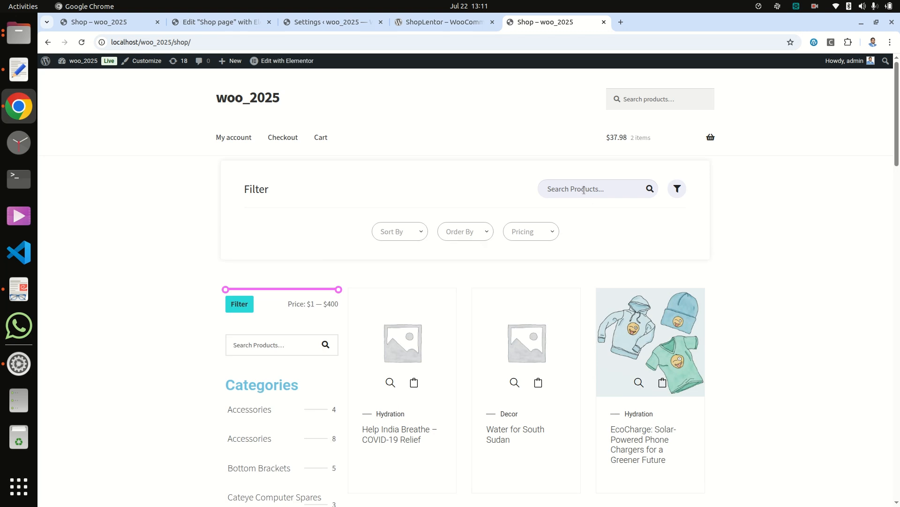
{"action": "scroll", "coordinate": [584, 189], "scroll_direction": "down", "scroll_amount": 4}
{"action": "scroll", "coordinate": [582, 188], "scroll_direction": "down", "scroll_amount": 12}
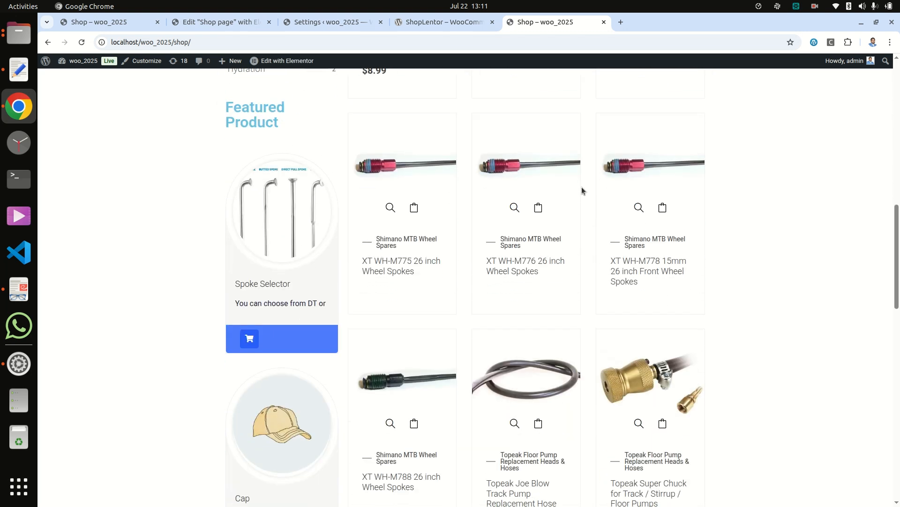
{"action": "scroll", "coordinate": [582, 190], "scroll_direction": "down", "scroll_amount": 6}
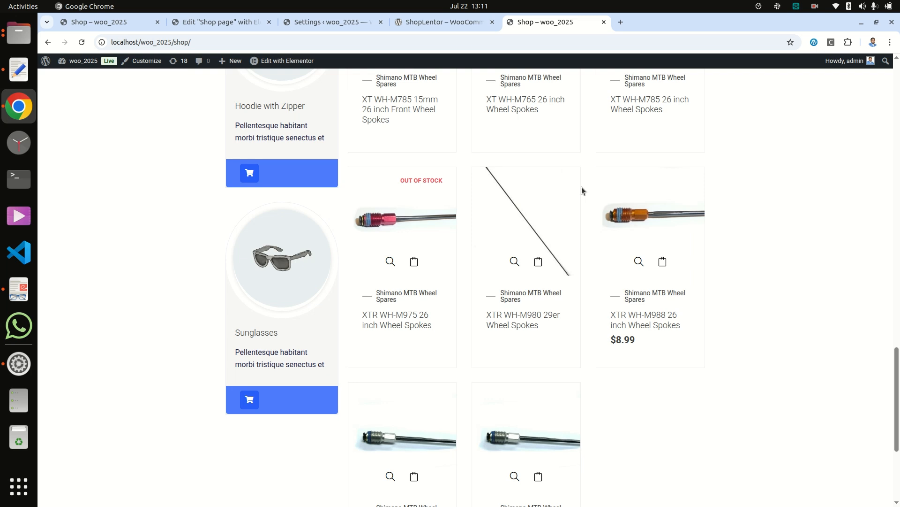
{"action": "scroll", "coordinate": [582, 190], "scroll_direction": "down", "scroll_amount": 4}
{"action": "scroll", "coordinate": [580, 184], "scroll_direction": "up", "scroll_amount": 11}
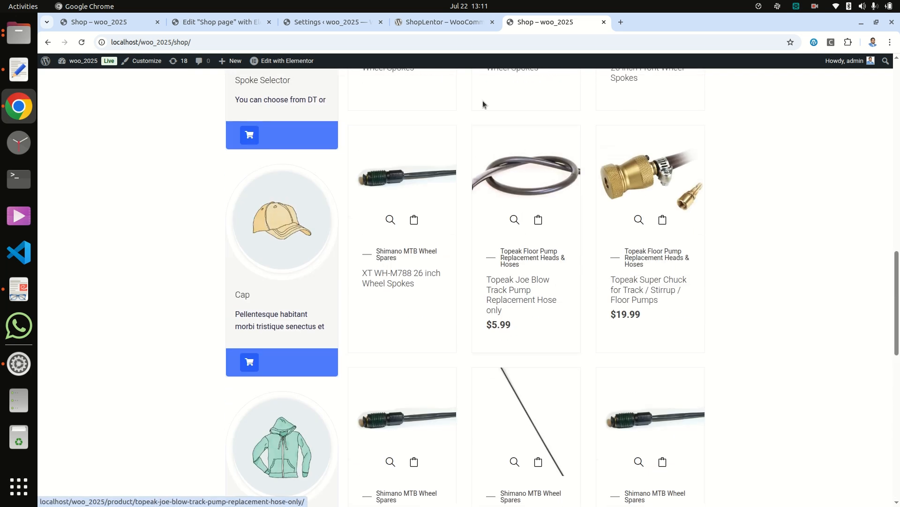
- Close the template library in the Elementor editor and return to the live shop page
{"action": "left_click", "coordinate": [207, 24]}
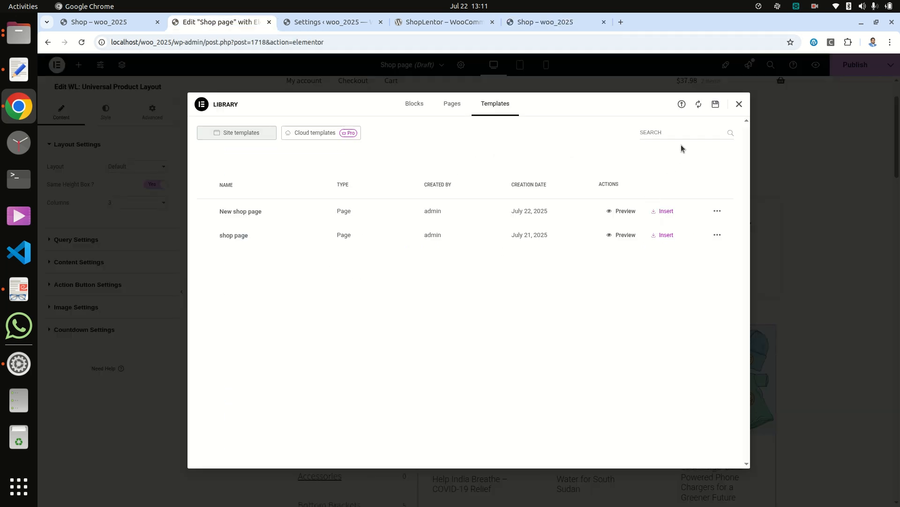
{"action": "left_click", "coordinate": [739, 107]}
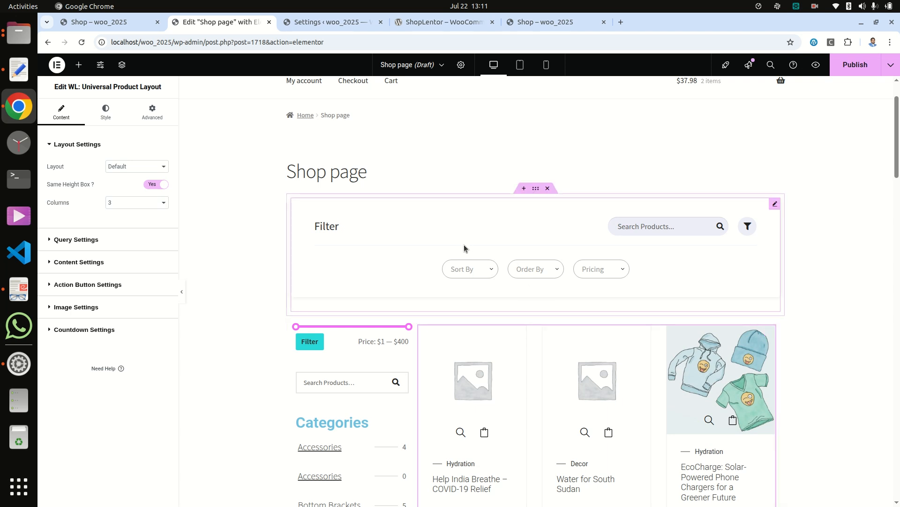
{"action": "left_click", "coordinate": [540, 22]}
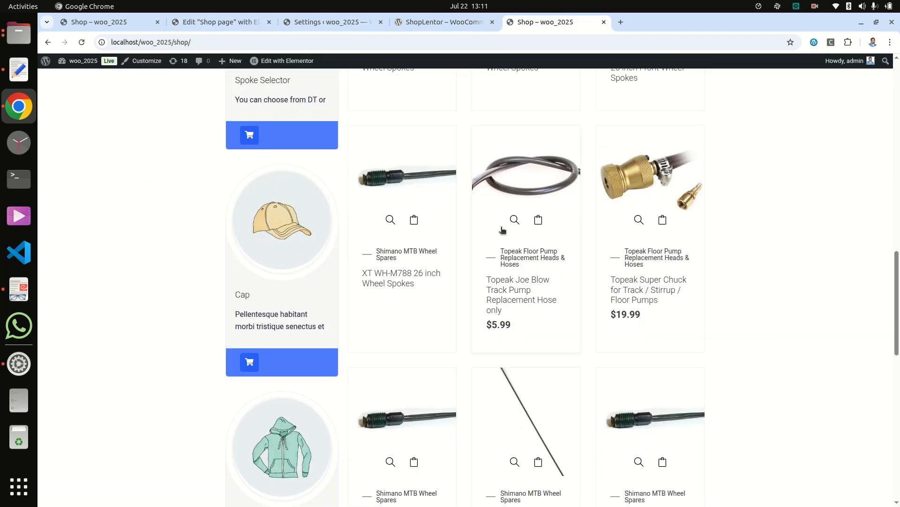
- Test the live shop page's Pricing filter with the $50 to $100 and $100 to $400 ranges and check the product grid
{"action": "scroll", "coordinate": [505, 268], "scroll_direction": "up", "scroll_amount": 5}
{"action": "scroll", "coordinate": [504, 268], "scroll_direction": "down", "scroll_amount": 5}
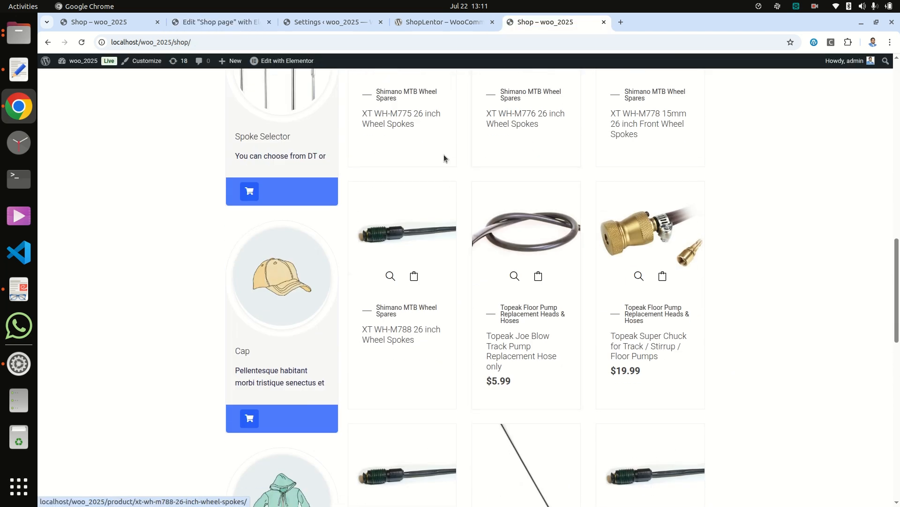
{"action": "scroll", "coordinate": [336, 224], "scroll_direction": "up", "scroll_amount": 7}
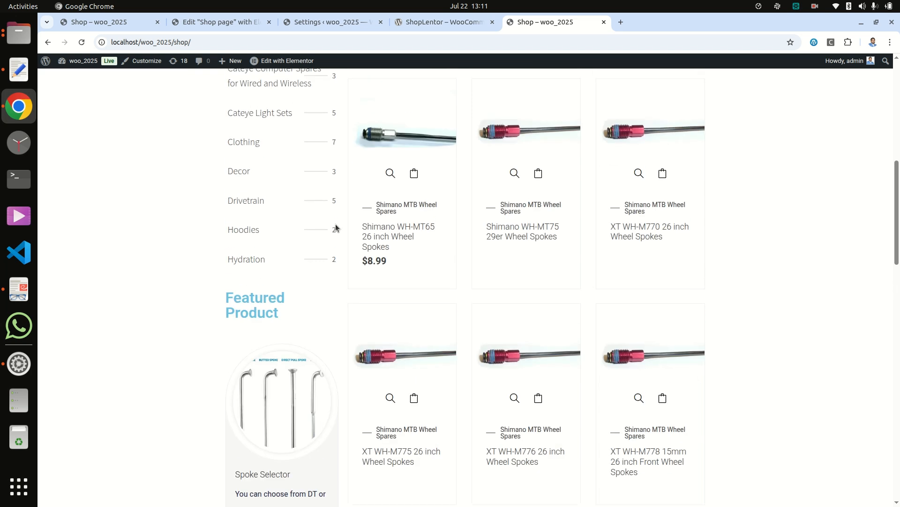
{"action": "scroll", "coordinate": [582, 264], "scroll_direction": "up", "scroll_amount": 8}
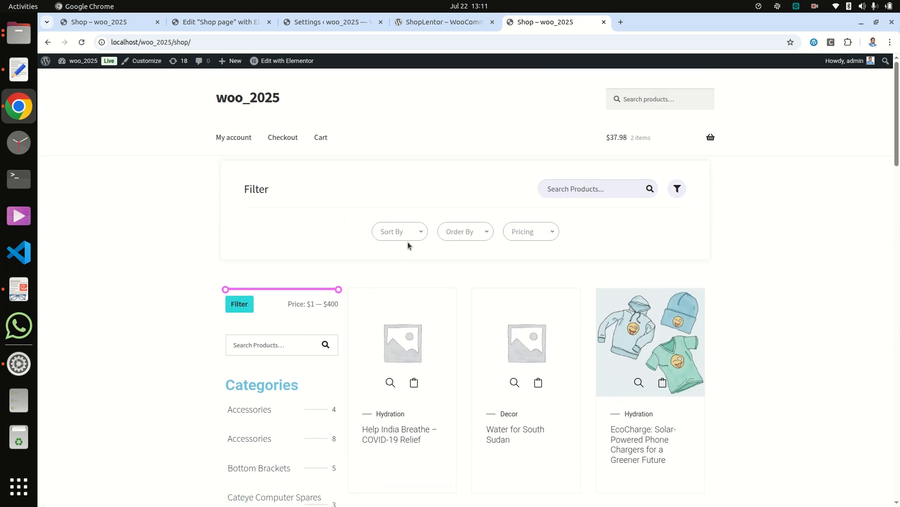
{"action": "left_click", "coordinate": [533, 231]}
{"action": "left_click", "coordinate": [534, 269]}
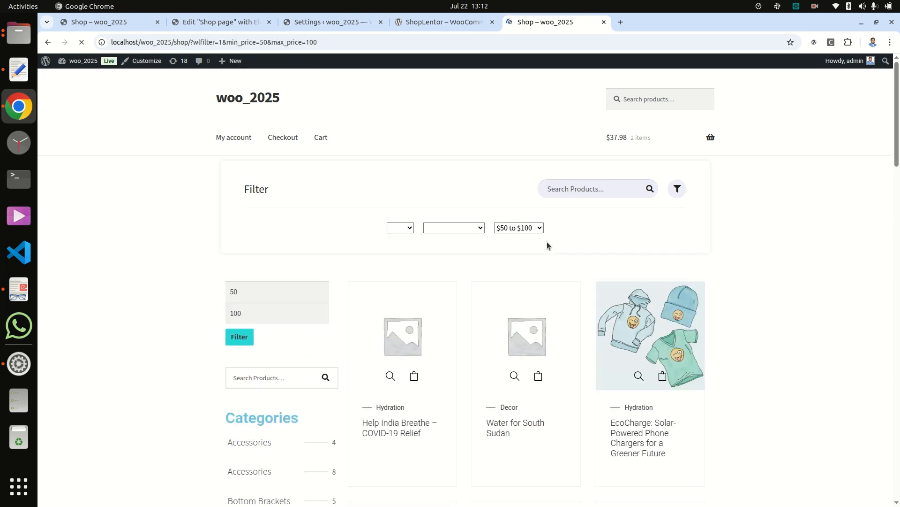
{"action": "left_click", "coordinate": [541, 233]}
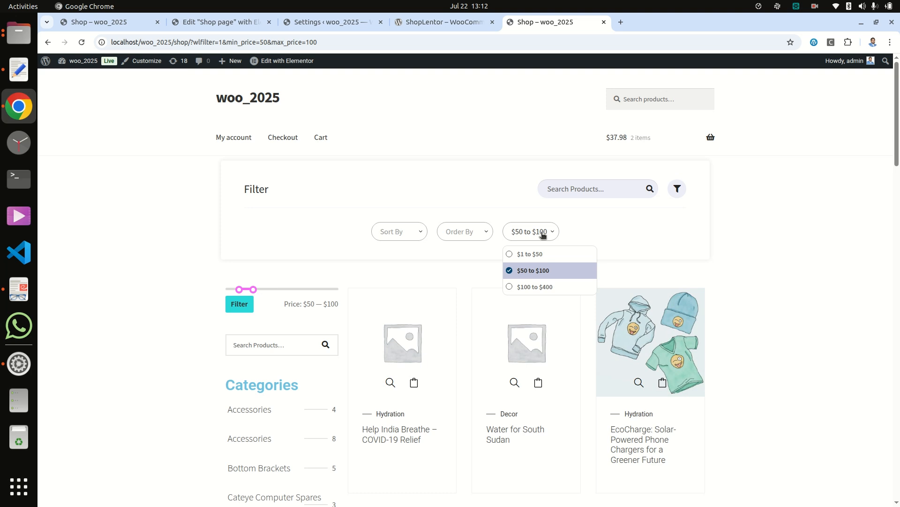
{"action": "left_click", "coordinate": [543, 284]}
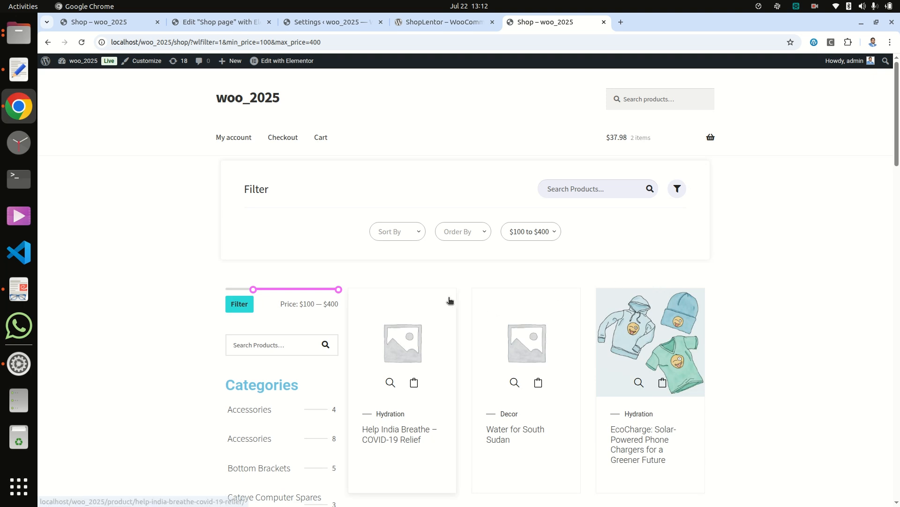
{"action": "scroll", "coordinate": [450, 299], "scroll_direction": "down", "scroll_amount": 3}
{"action": "scroll", "coordinate": [526, 350], "scroll_direction": "down", "scroll_amount": 5}
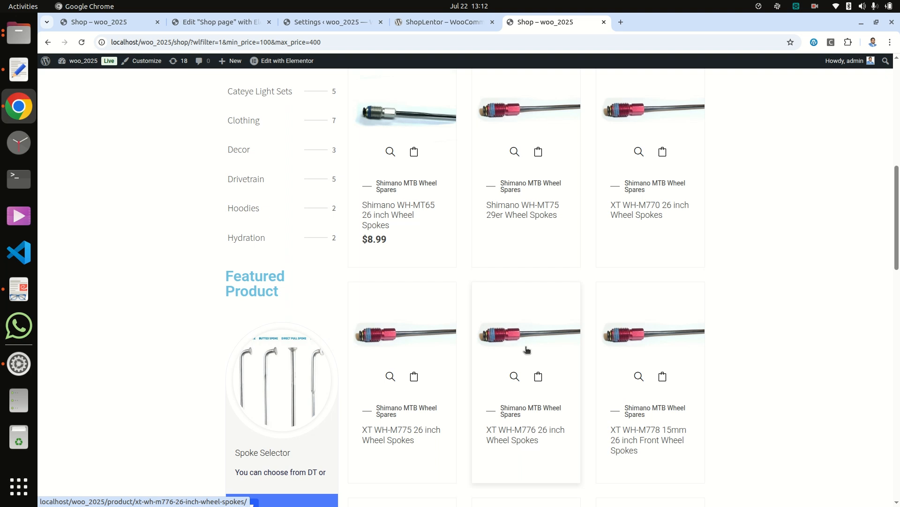
{"action": "scroll", "coordinate": [527, 349], "scroll_direction": "up", "scroll_amount": 5}
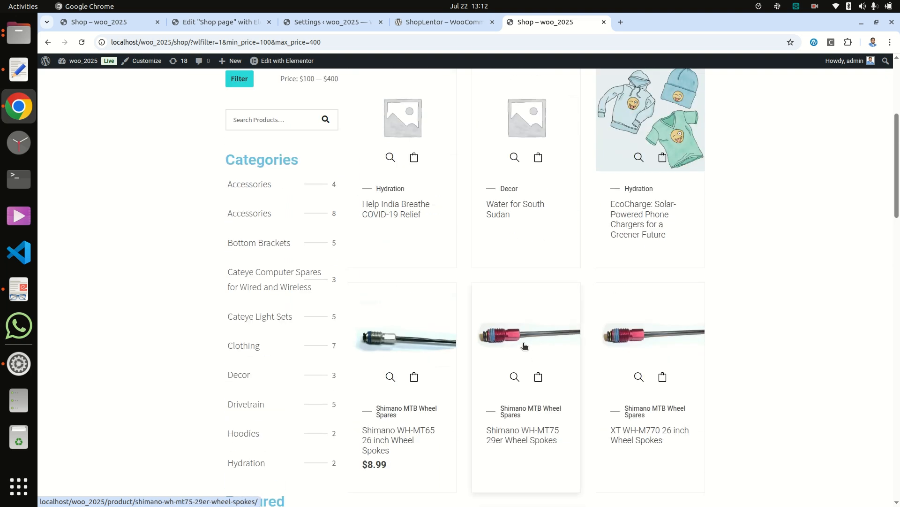
{"action": "scroll", "coordinate": [523, 345], "scroll_direction": "up", "scroll_amount": 3}
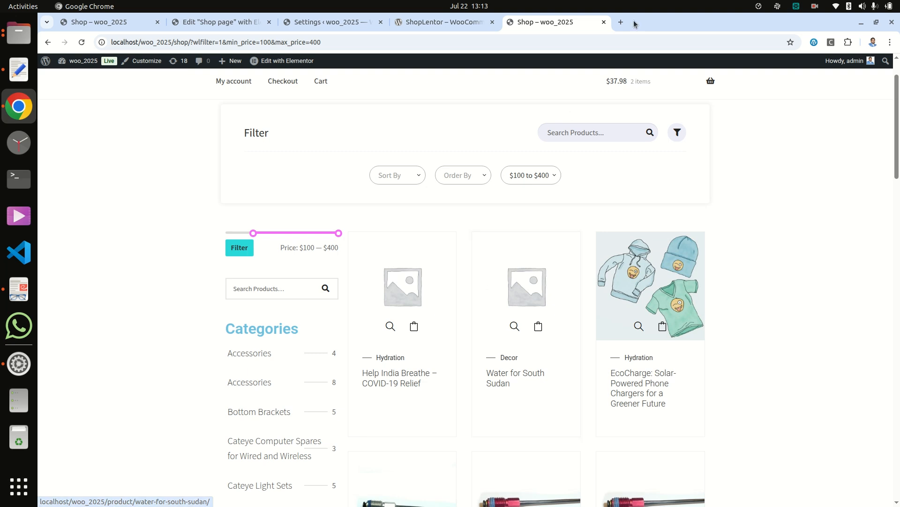
- Search Google for "lightspeed cache" in a new browser tab and review the LiteSpeed Cache plugin's description on WordPress.org
{"action": "left_click", "coordinate": [622, 22]}
{"action": "type", "text": "l"}
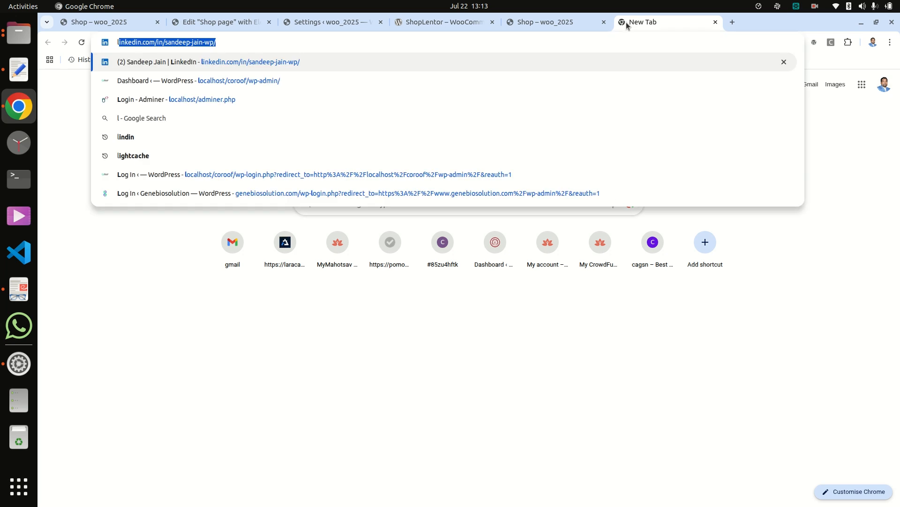
{"action": "type", "text": "ight"}
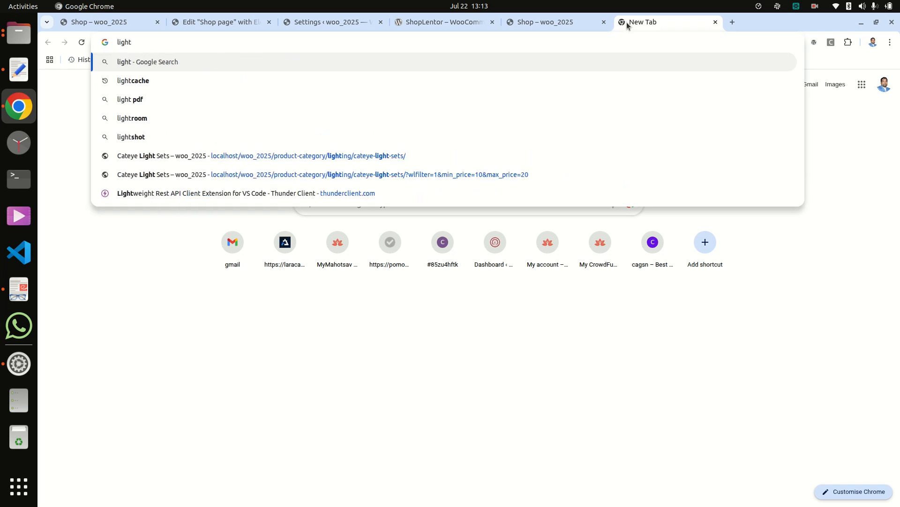
{"action": "type", "text": "speed"}
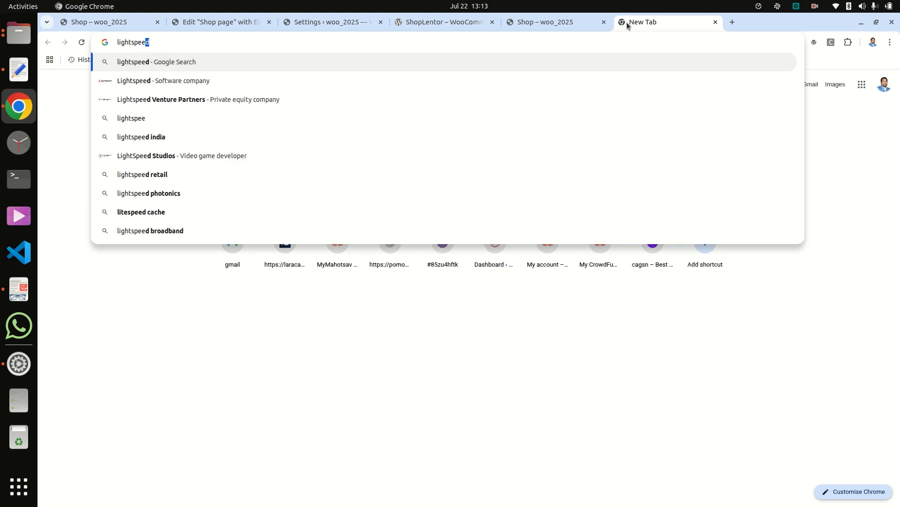
{"action": "type", "text": " cach"}
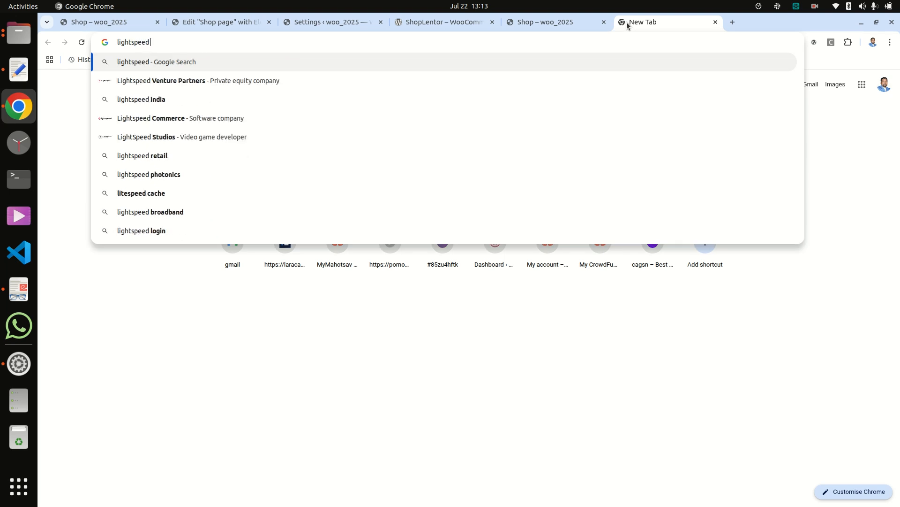
{"action": "type", "text": "e"}
{"action": "key", "text": "Return"}
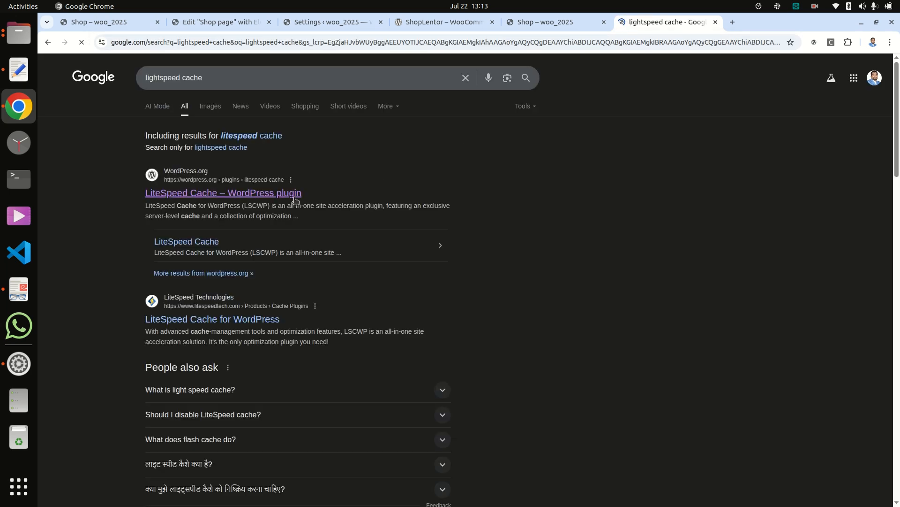
{"action": "left_click", "coordinate": [237, 196]}
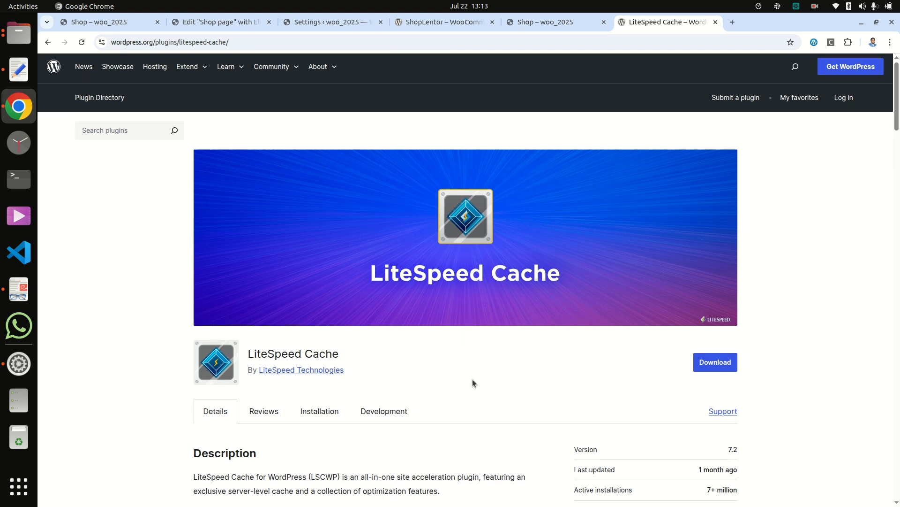
{"action": "scroll", "coordinate": [472, 376], "scroll_direction": "down", "scroll_amount": 5}
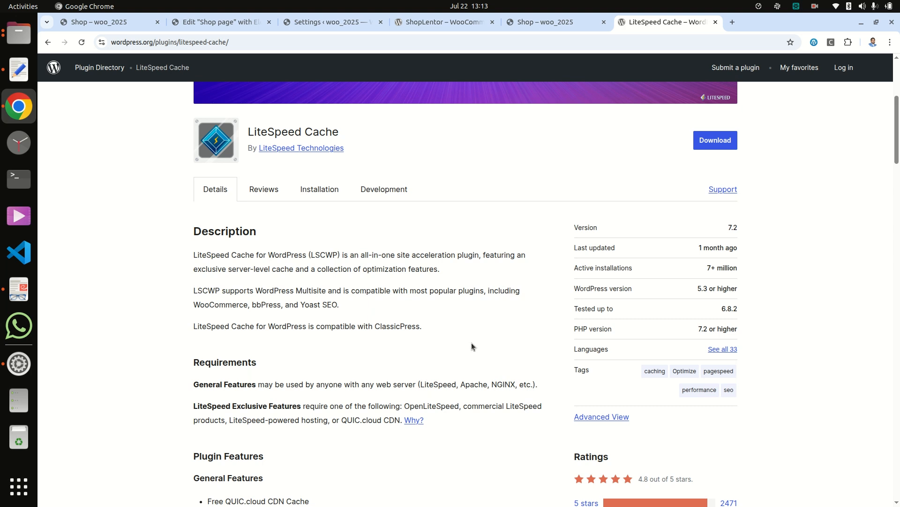
{"action": "left_click", "coordinate": [20, 73]}
{"action": "key", "text": "ctrl+a"}
{"action": "key", "text": "ctrl+c"}
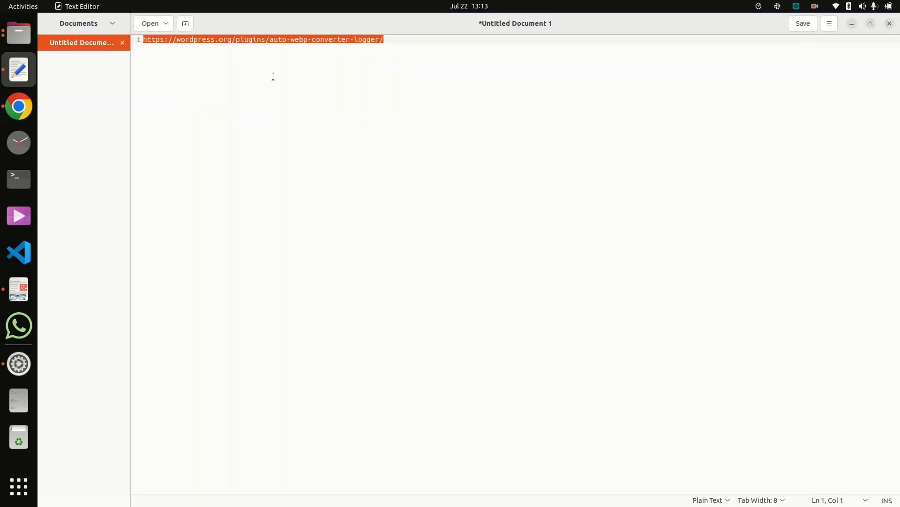
{"action": "key", "text": "alt+Tab"}
{"action": "left_click", "coordinate": [738, 21]}
{"action": "key", "text": "ctrl+v"}
{"action": "key", "text": "Return"}
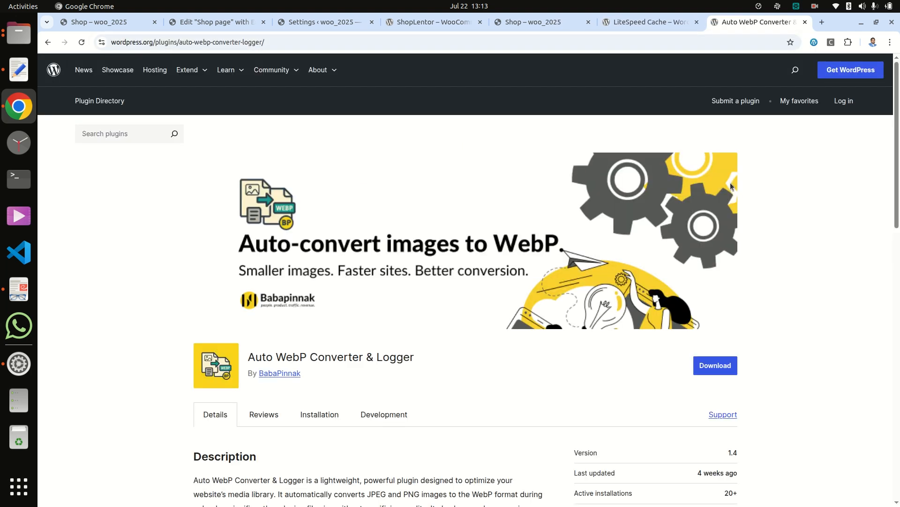
- Review the Auto WebP Converter & Logger plugin's description and key features, then return to the original localhost/woo_2025/shop page
{"action": "scroll", "coordinate": [316, 324], "scroll_direction": "down", "scroll_amount": 5}
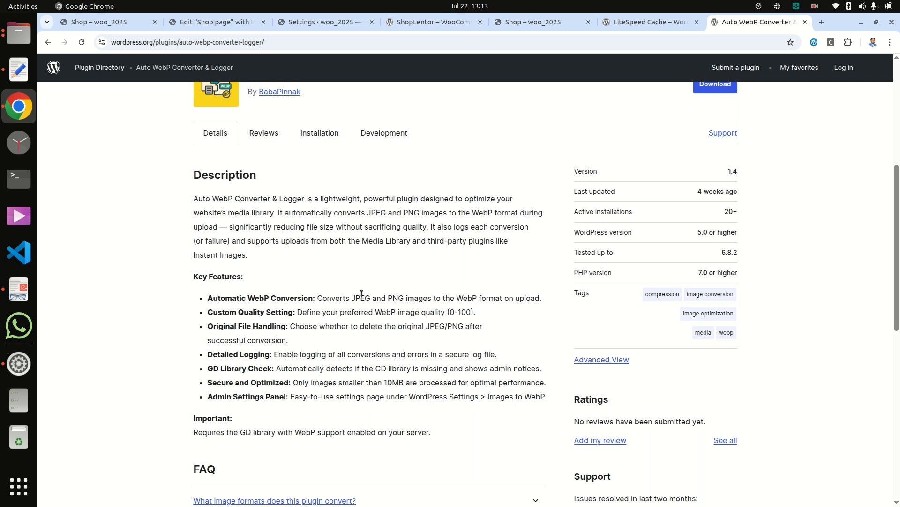
{"action": "scroll", "coordinate": [328, 320], "scroll_direction": "up", "scroll_amount": 5}
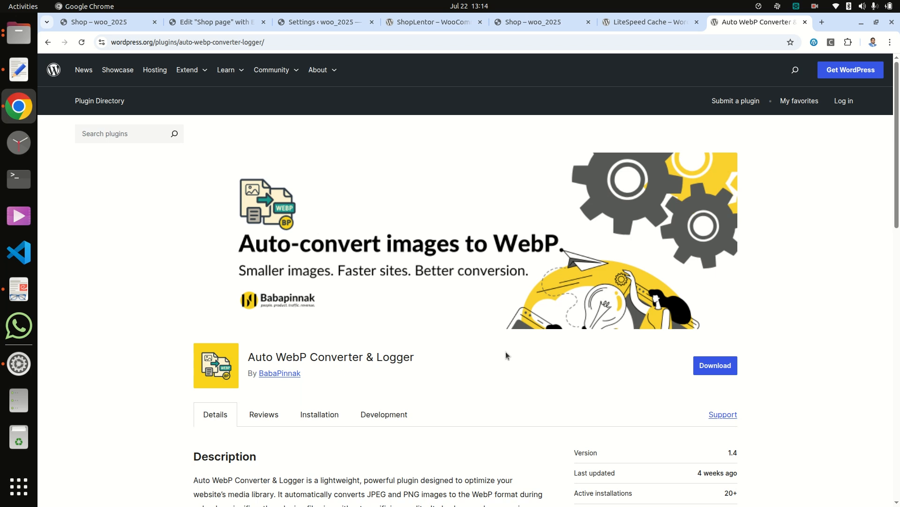
{"action": "left_click", "coordinate": [101, 20]}
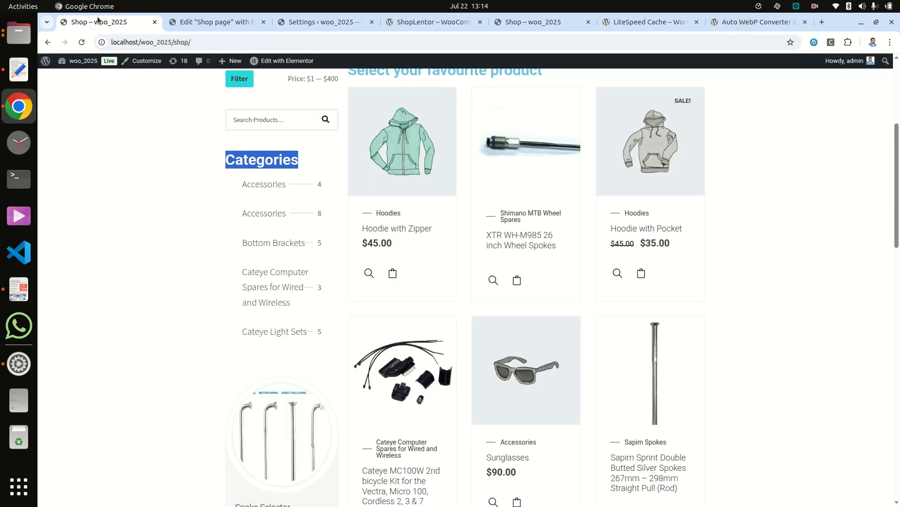